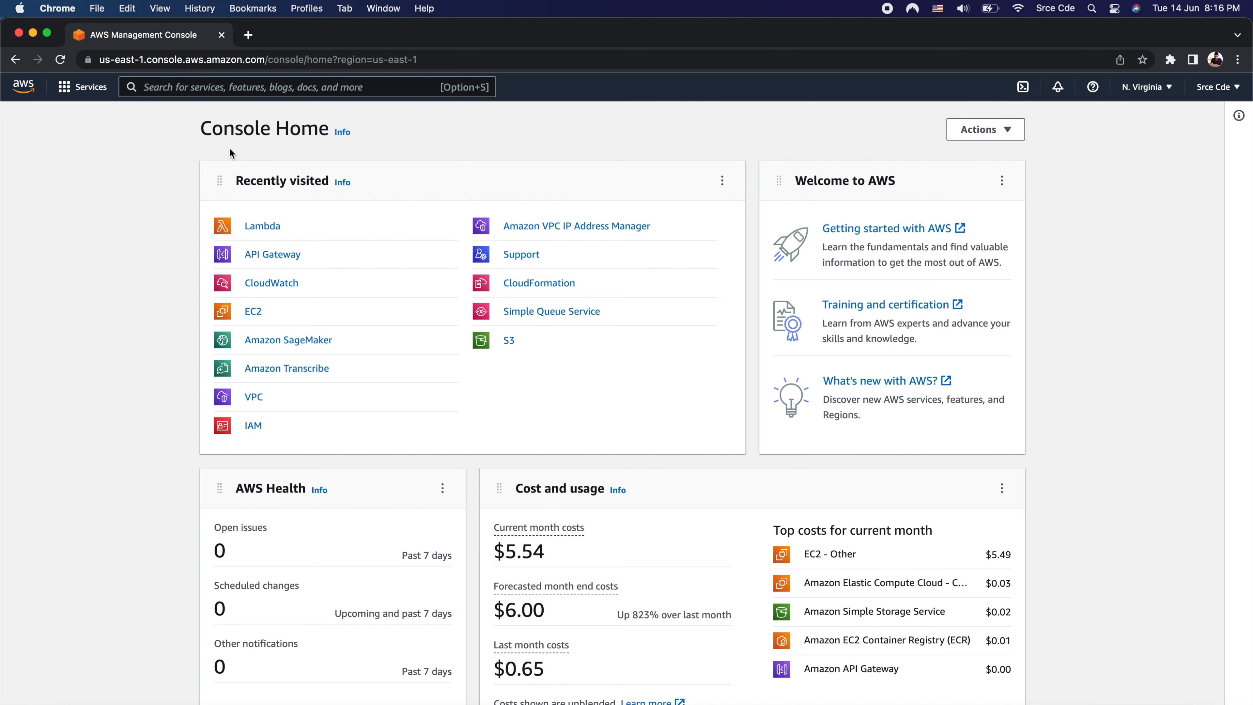
Open the Lambda service and create a Python function named request-service, authored from scratch
click(292, 92)
text(lambda)
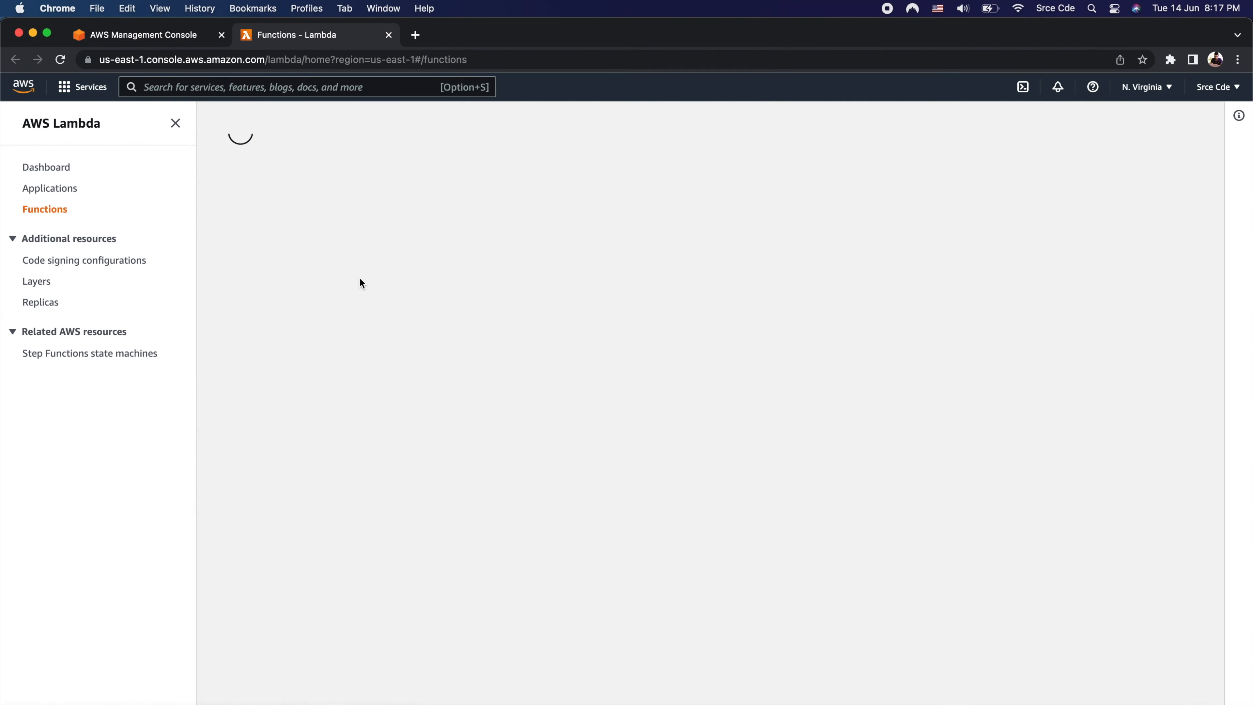
click(1131, 169)
scroll(249, 341, down, 2)
click(248, 341)
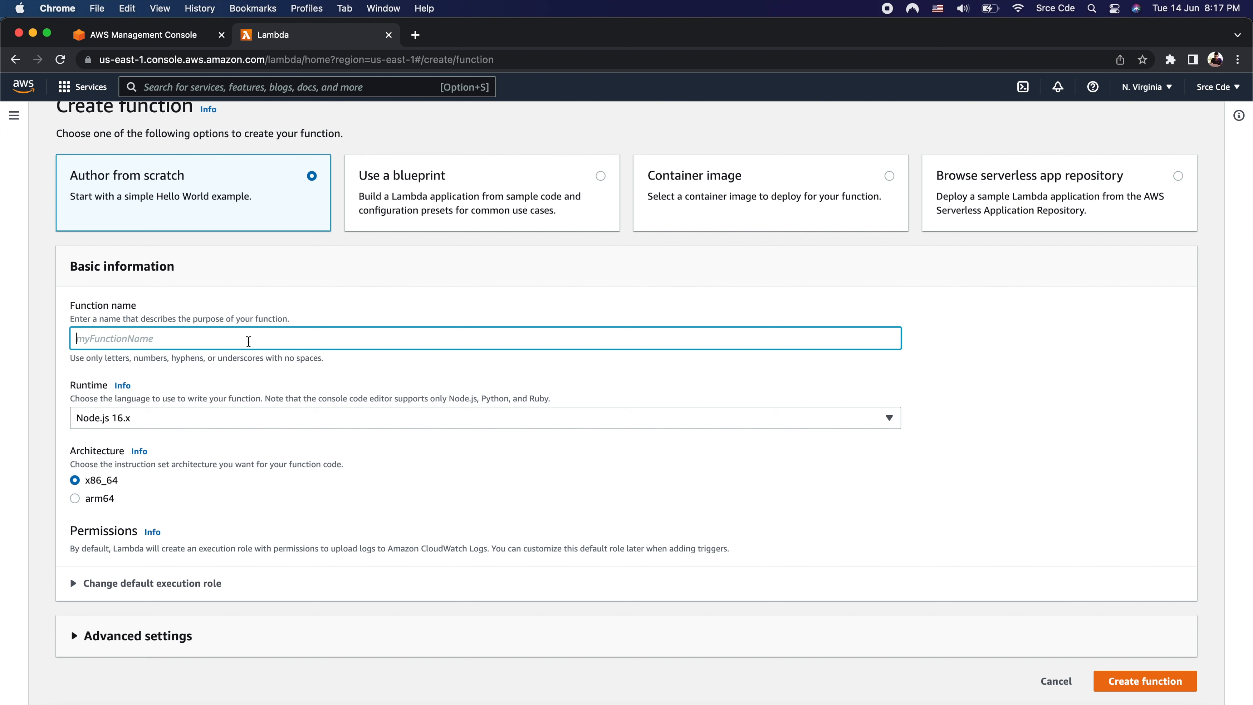
text(request-service)
click(1144, 681)
Replace the response body text in the lambda_handler code with 'Successful Invocation!'
drag(394, 478, 485, 477)
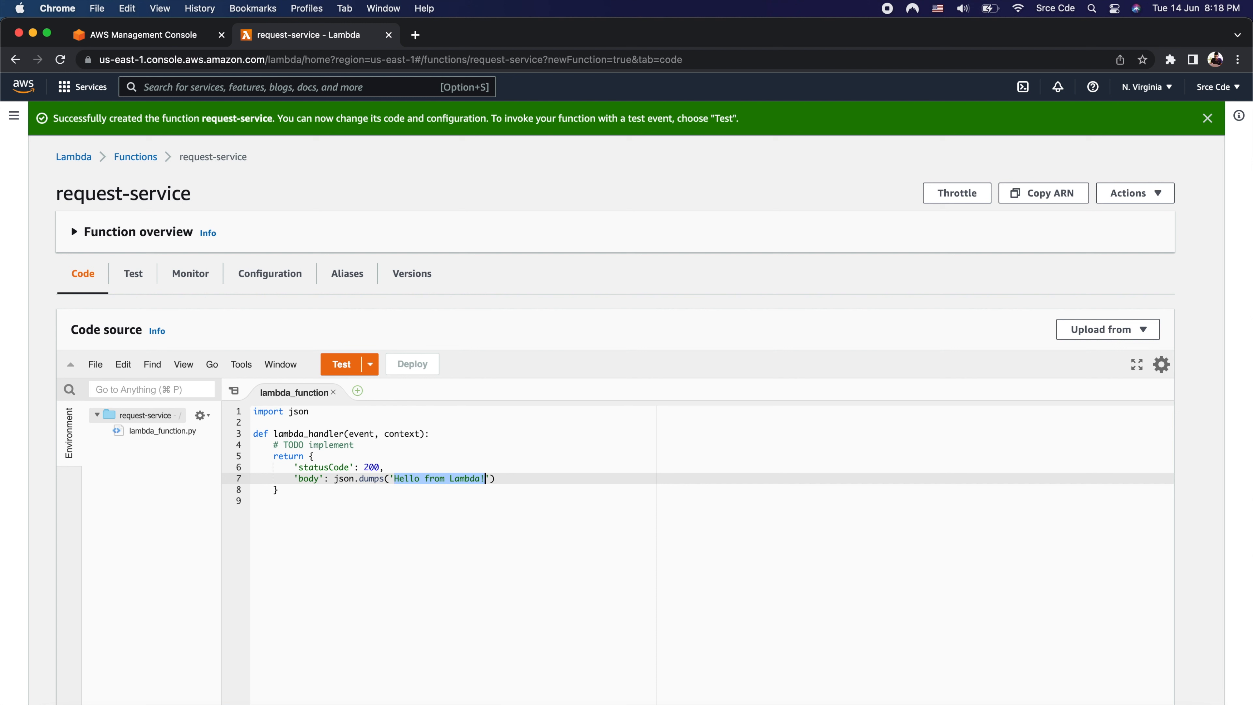
key(BackSpace)
text(Successful)
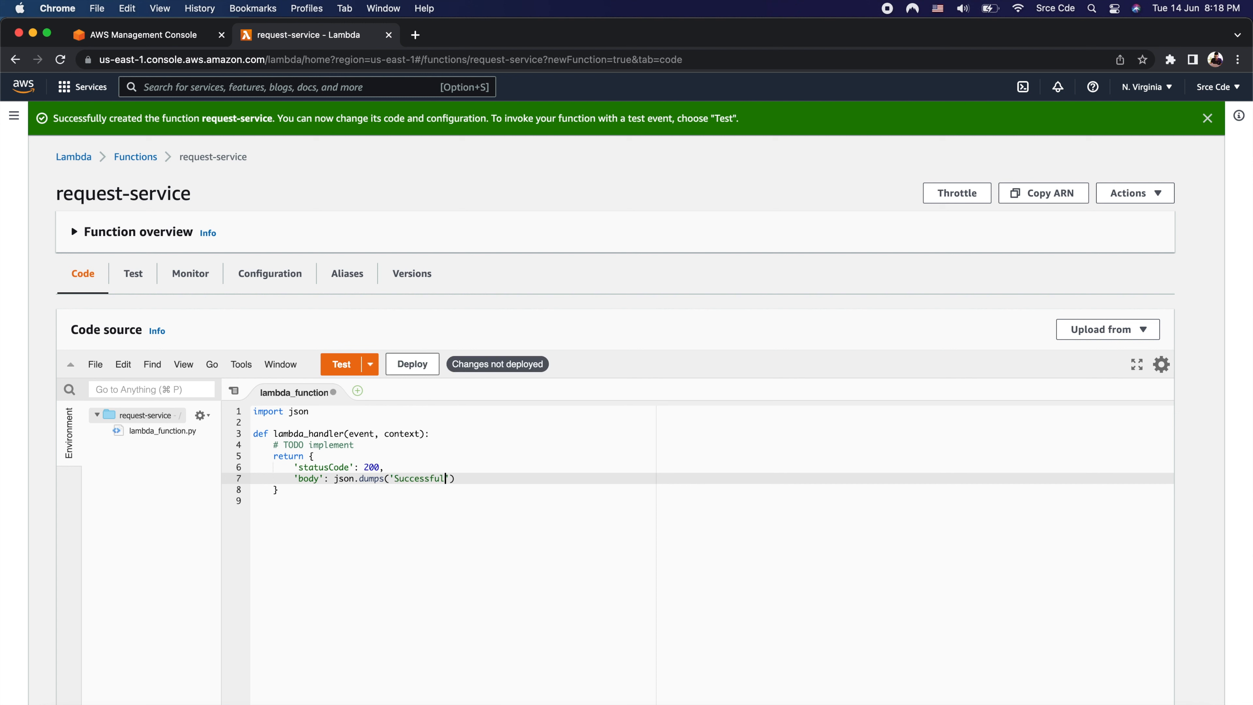
text( Invocation!)
Remove the TODO comment from the handler and deploy the request-service code changes
drag(354, 445, 274, 445)
key(BackSpace)
click(412, 364)
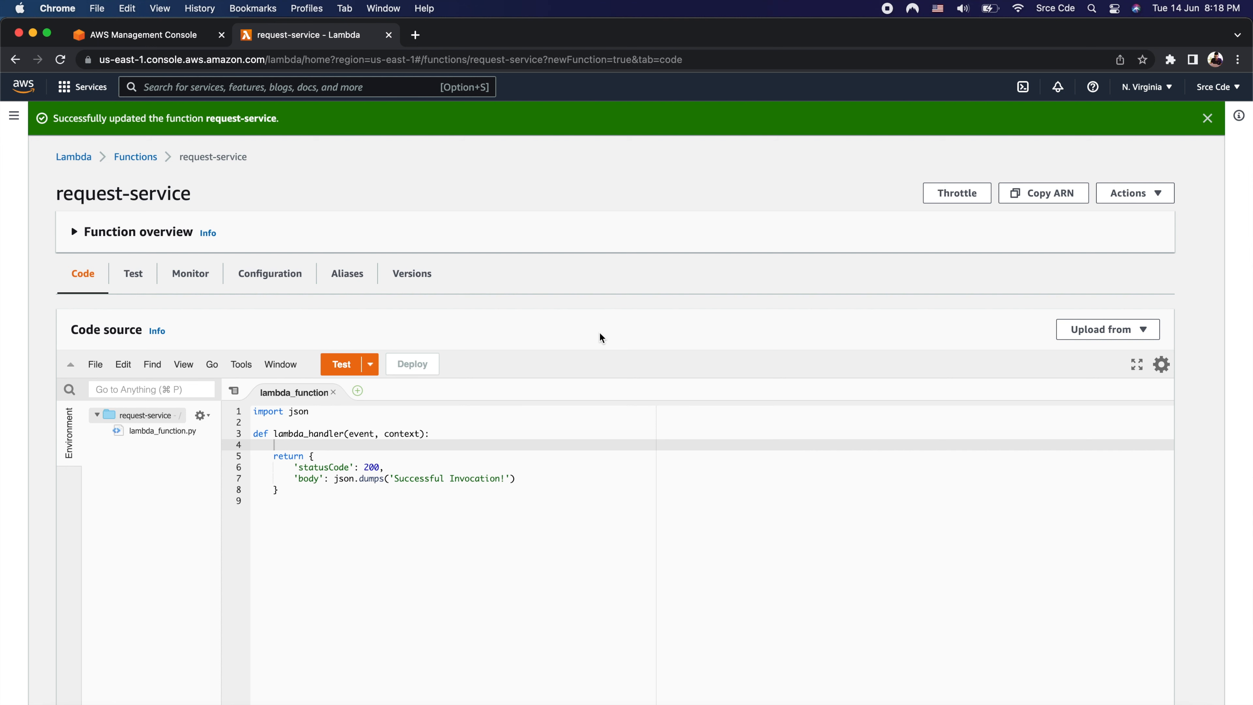
Find the API Gateway service and open it in a new browser tab
click(307, 87)
text(a)
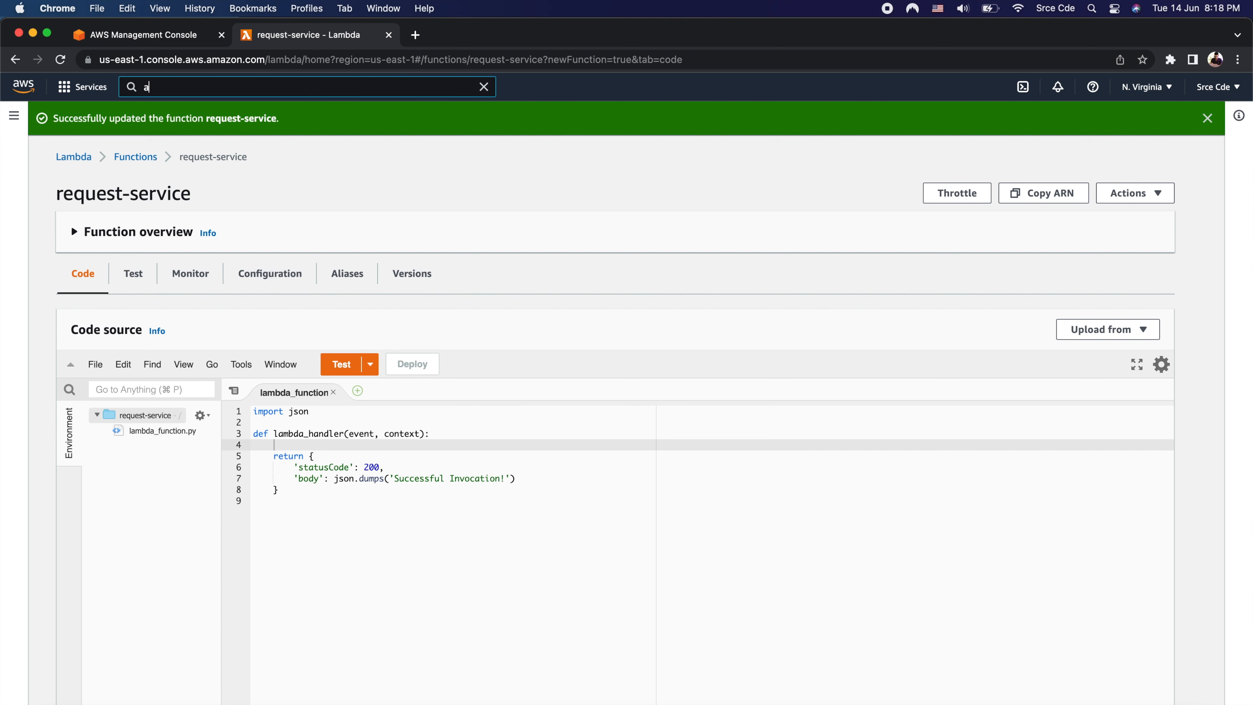
text(pig)
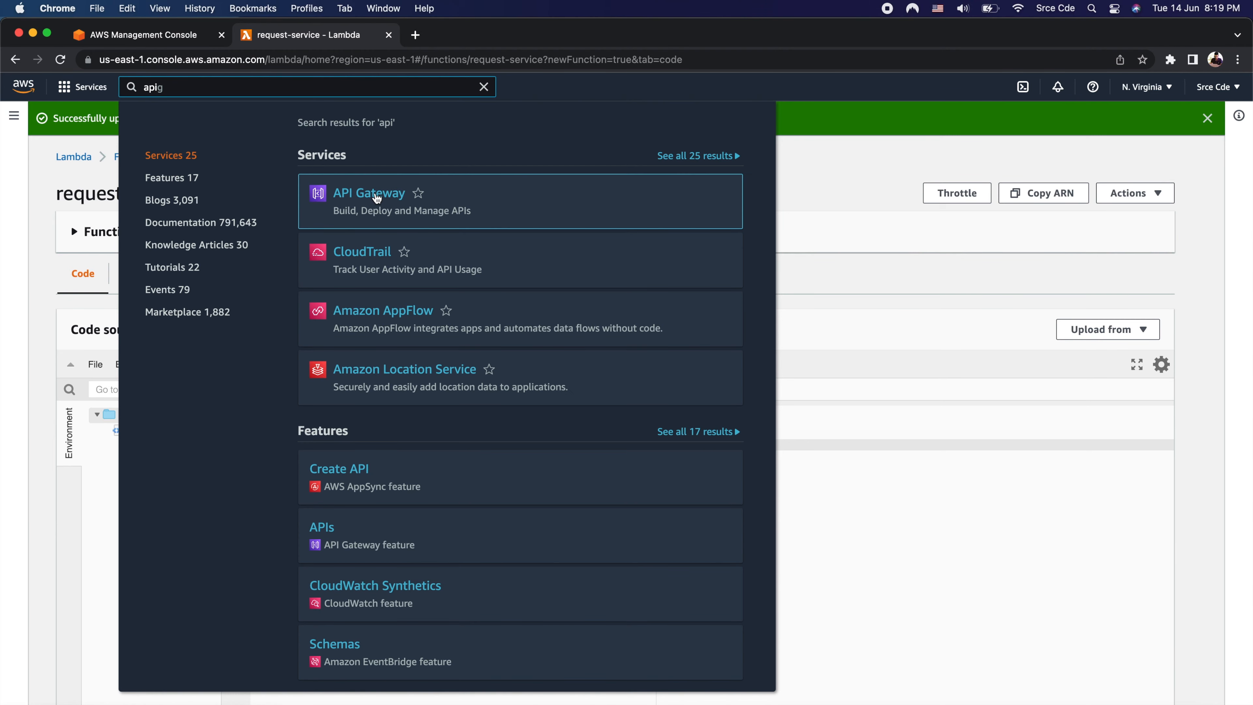
super+click(375, 194)
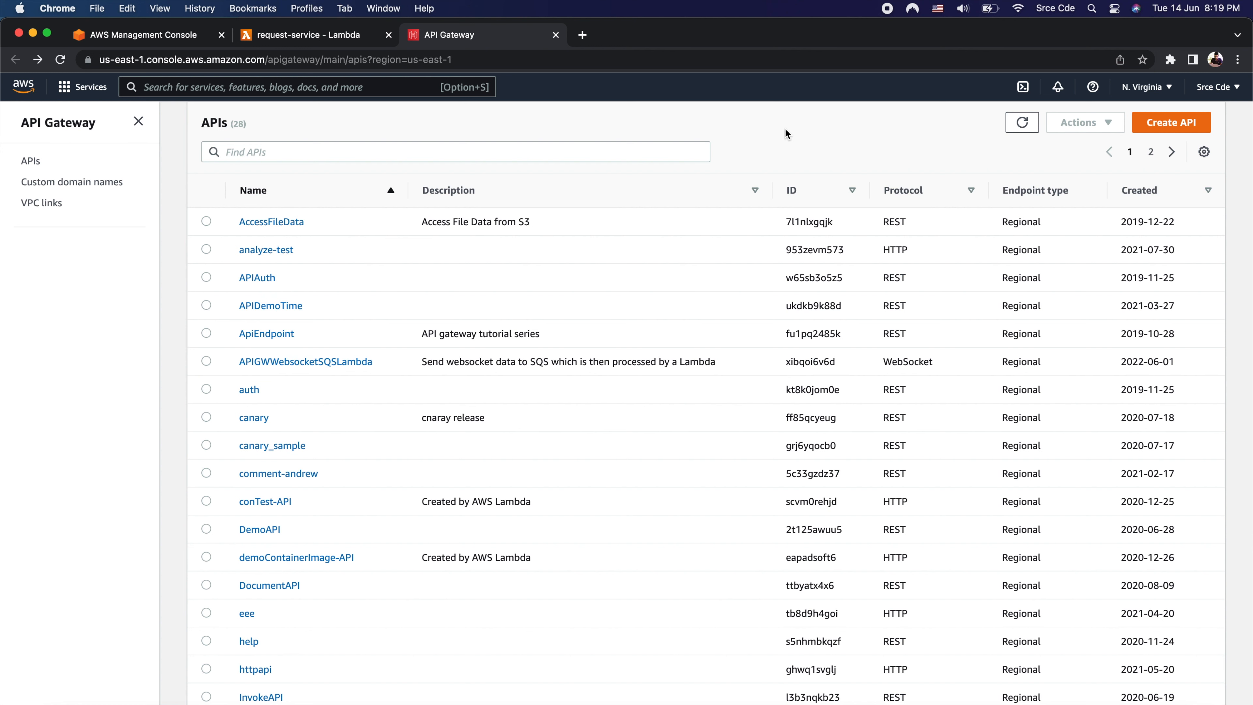
Create a new public REST API named requestAPI with a Regional endpoint
click(1171, 122)
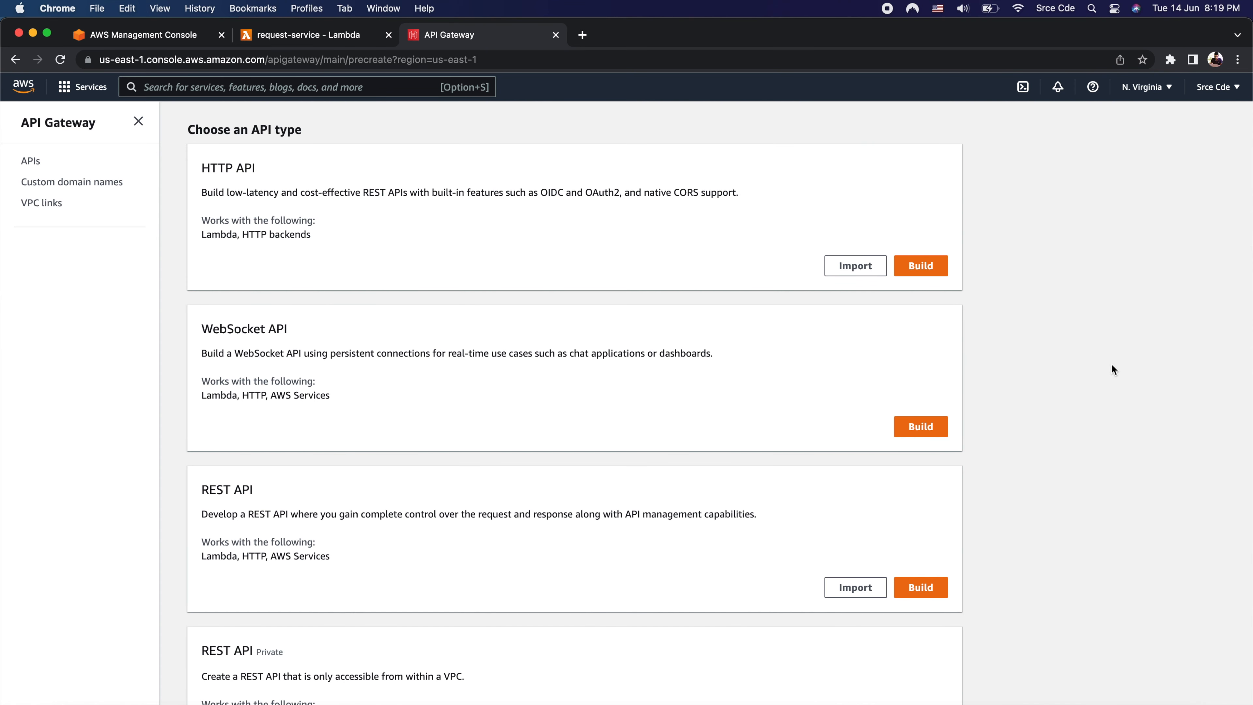
scroll(1111, 363, down, 3)
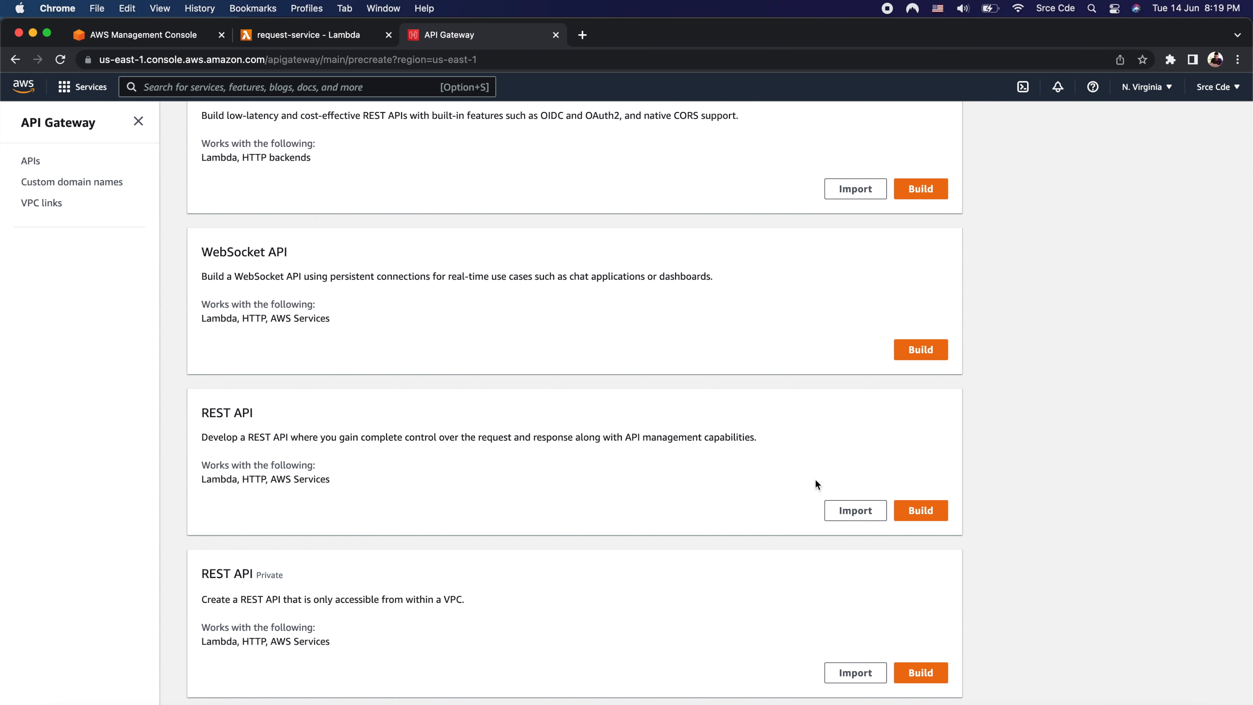
click(928, 512)
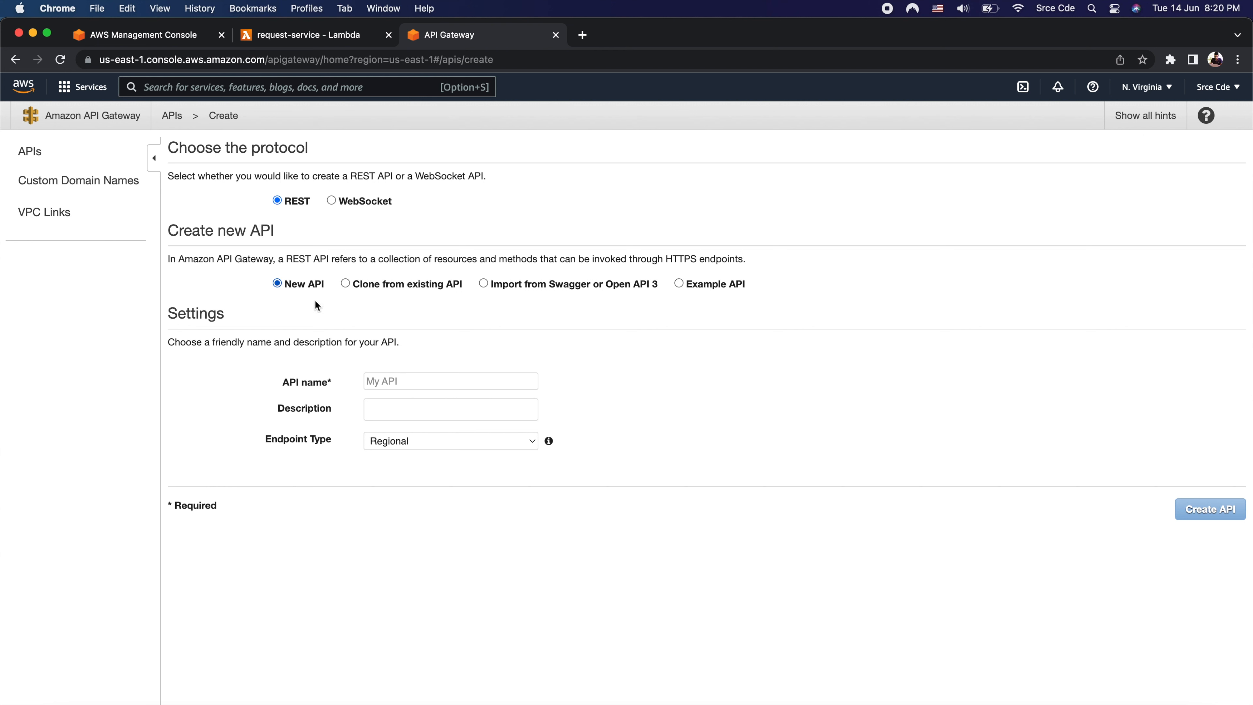
click(404, 381)
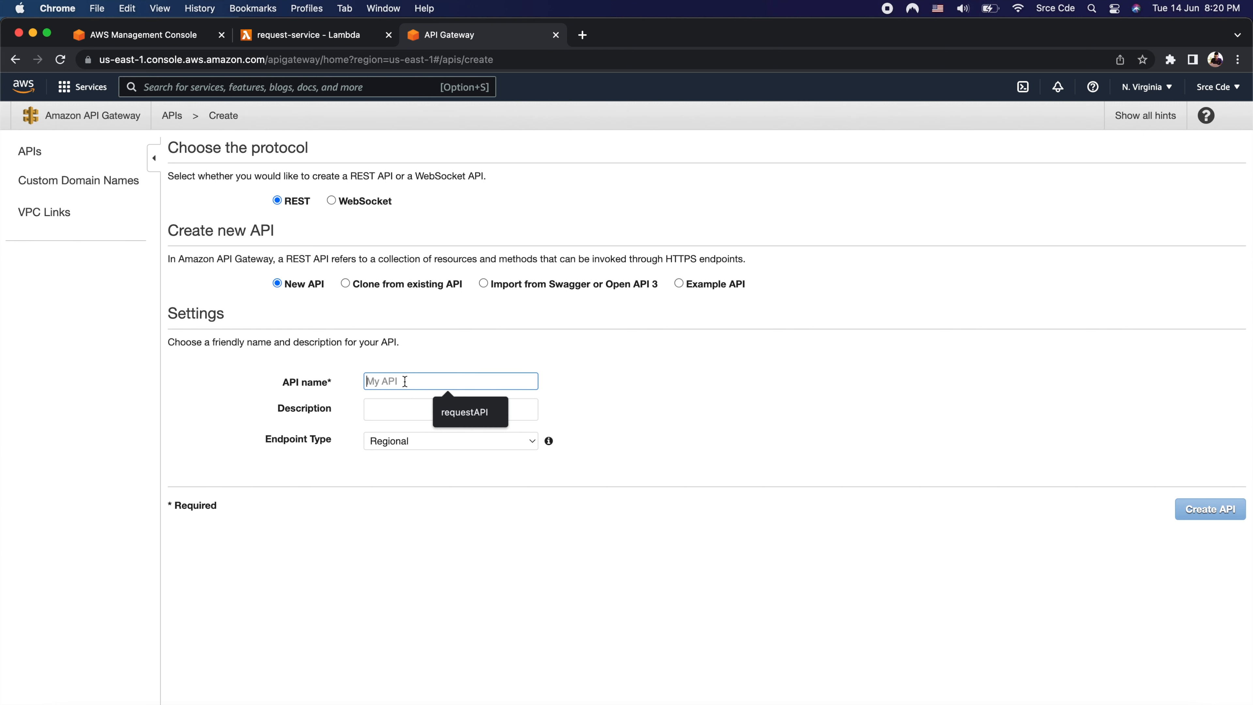
click(472, 417)
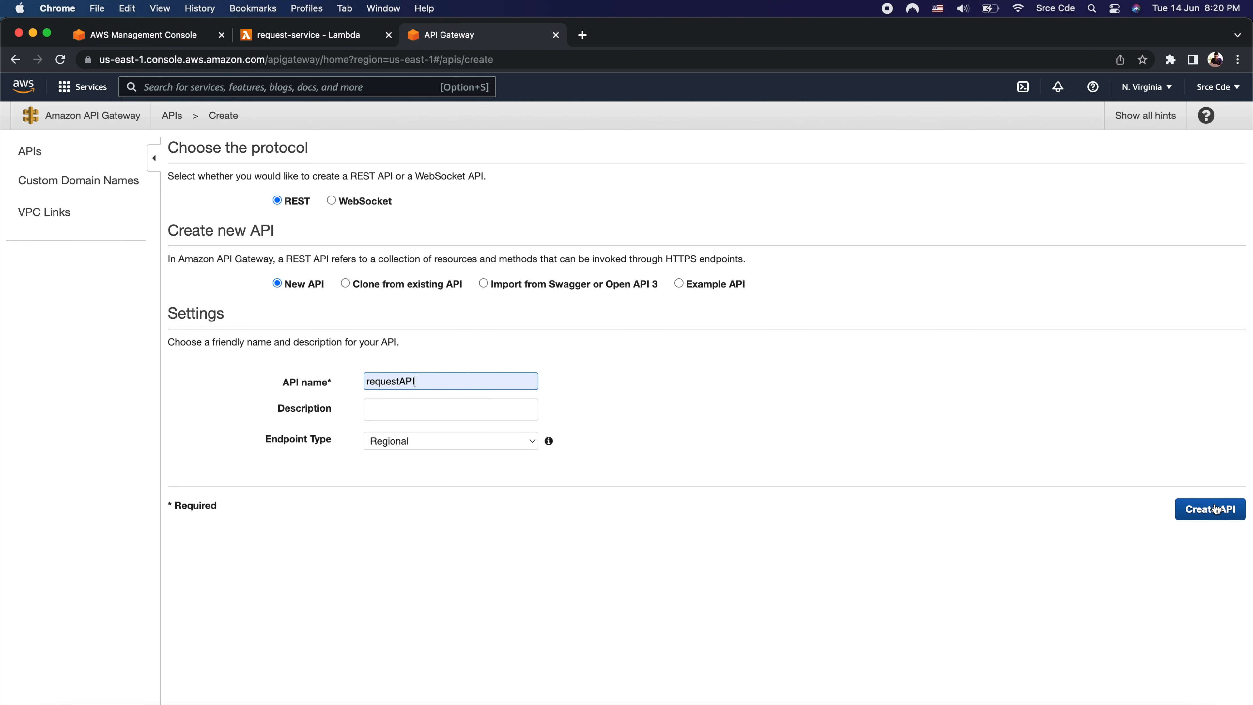
click(1216, 508)
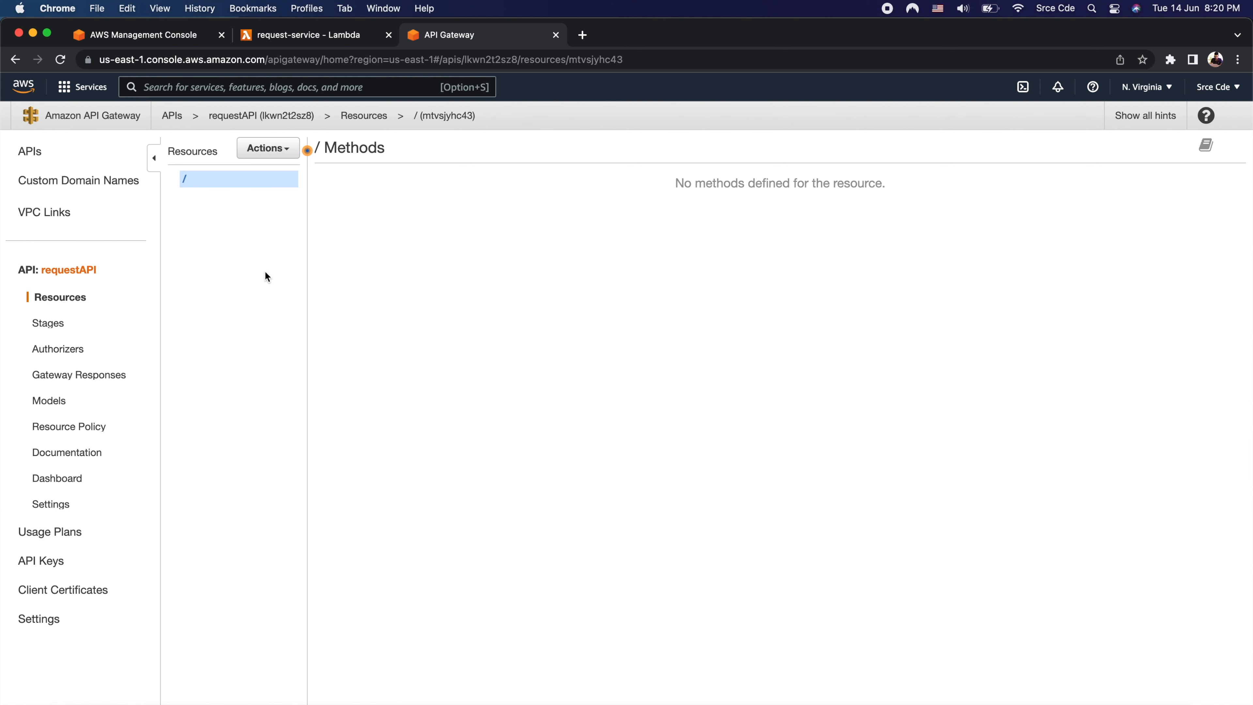
Create a child resource named request with the path /request under the API root
click(281, 154)
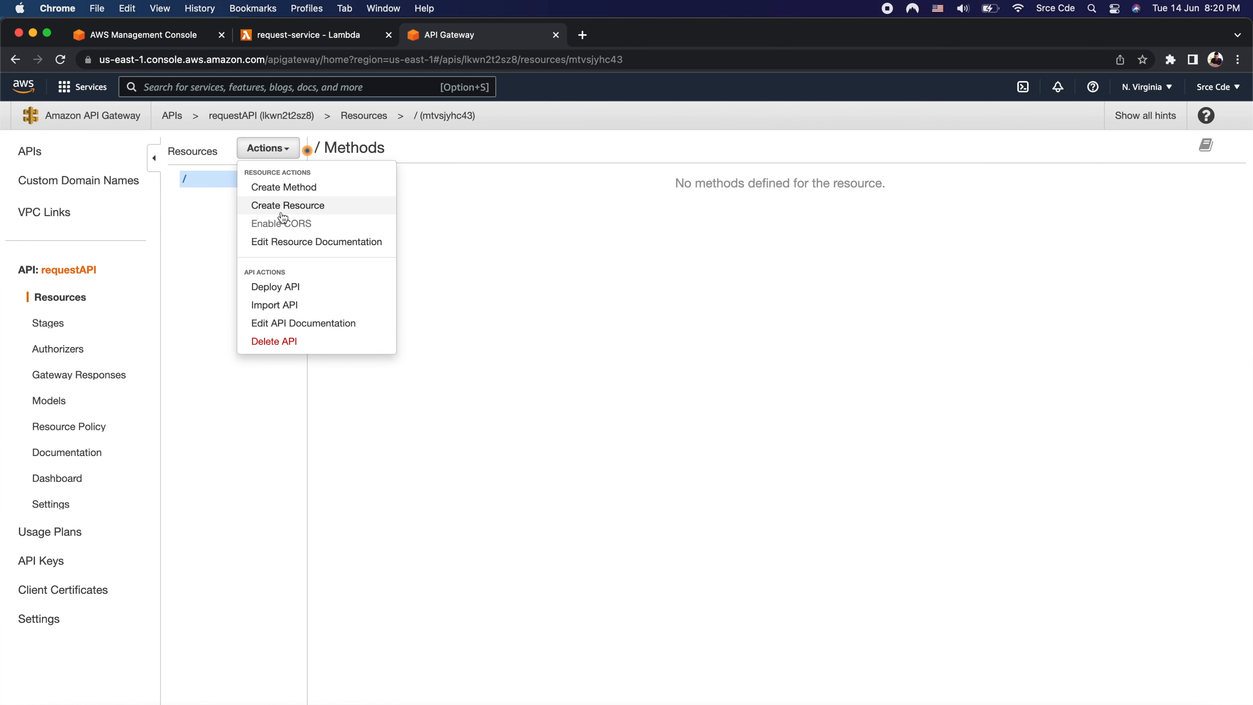
click(295, 213)
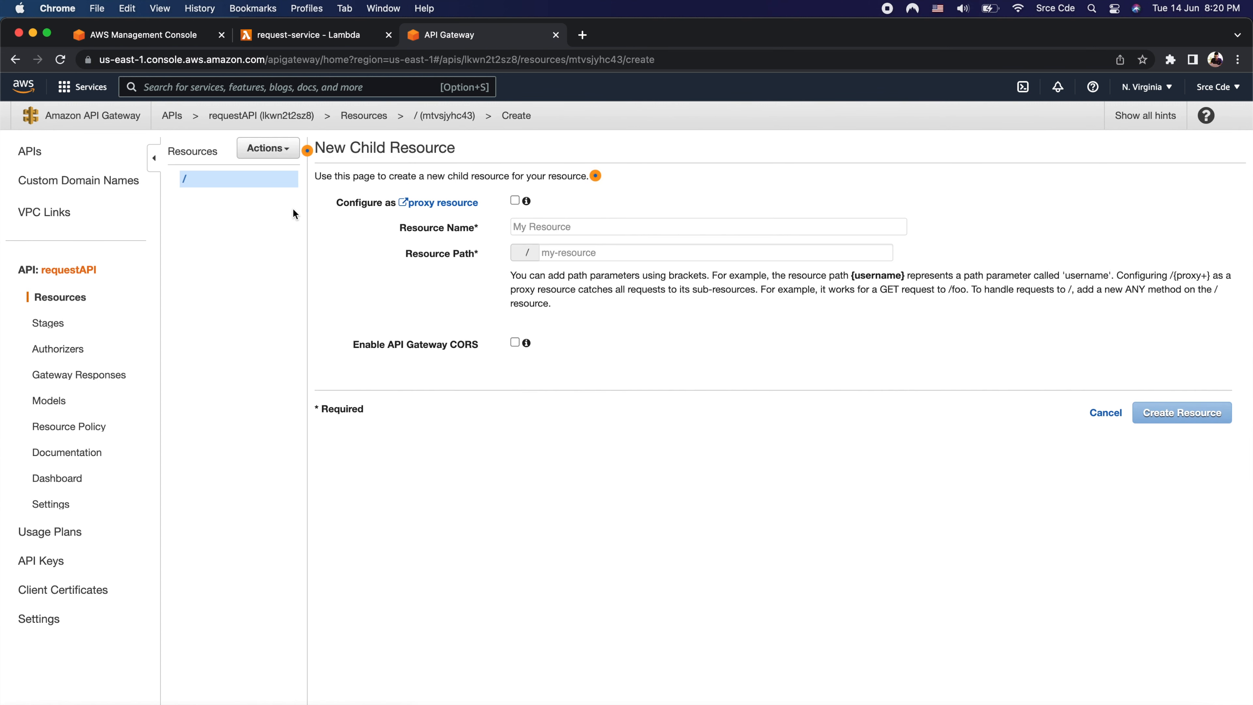
click(570, 228)
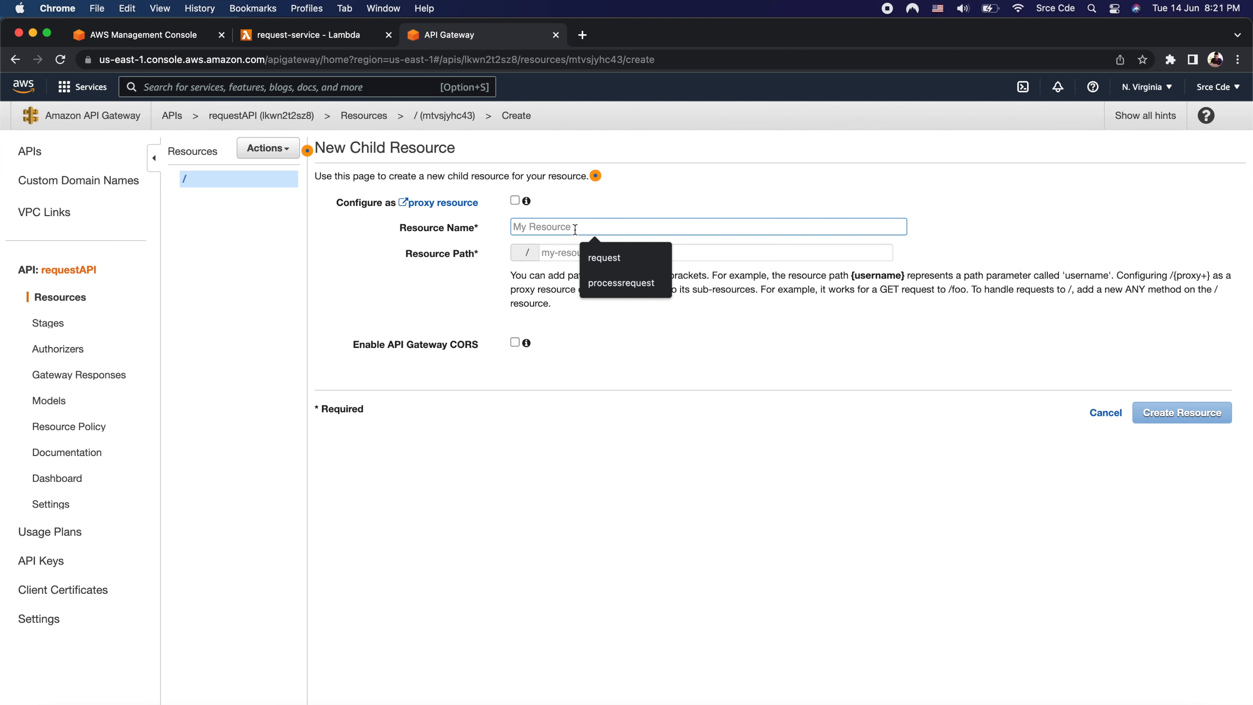
text(request)
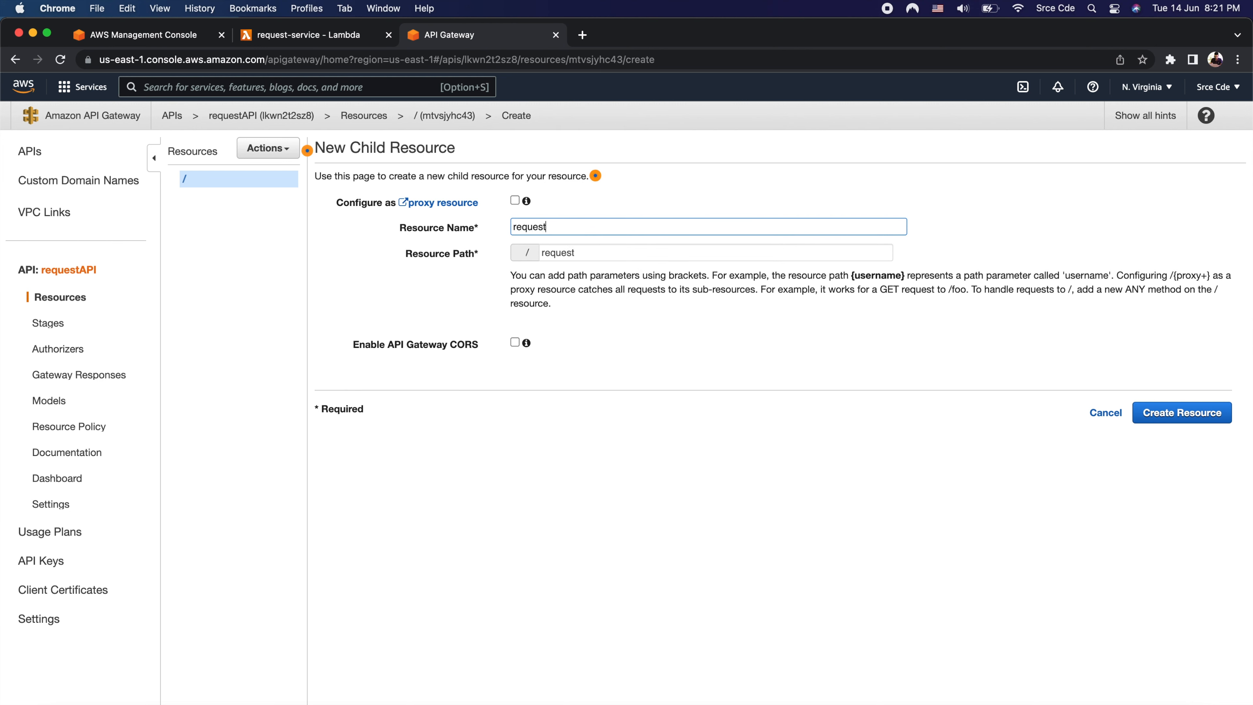
click(792, 351)
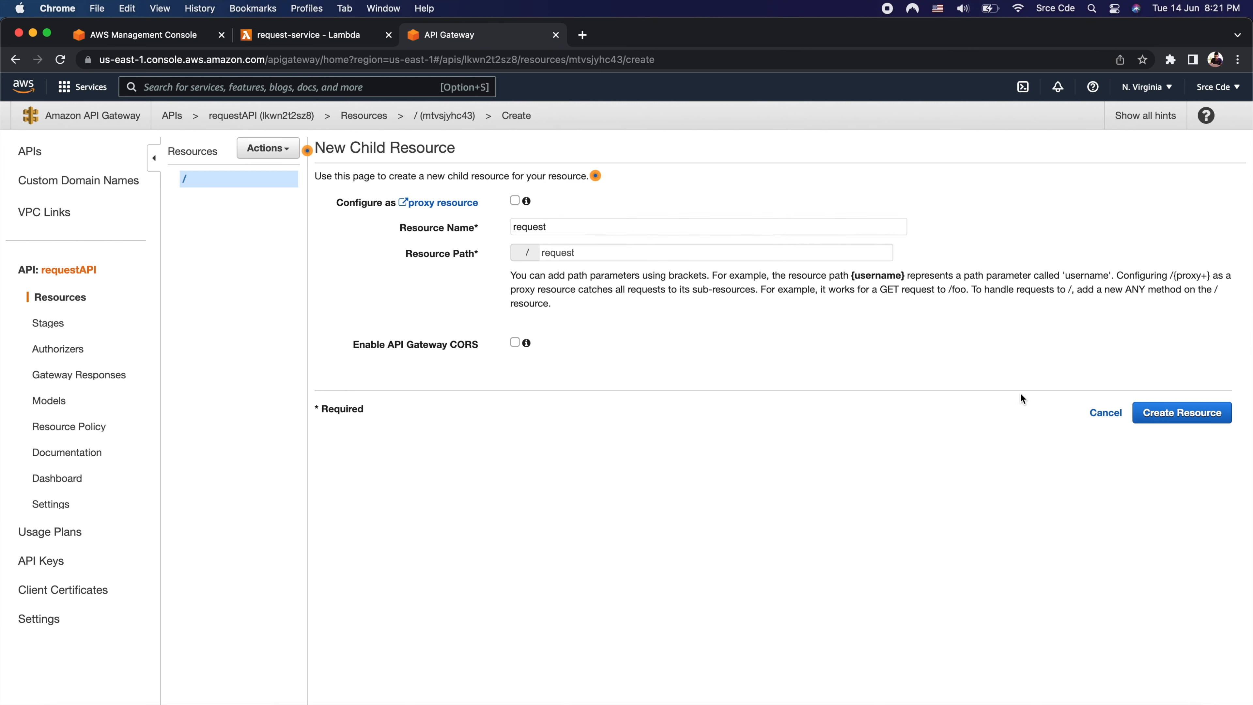
click(1201, 417)
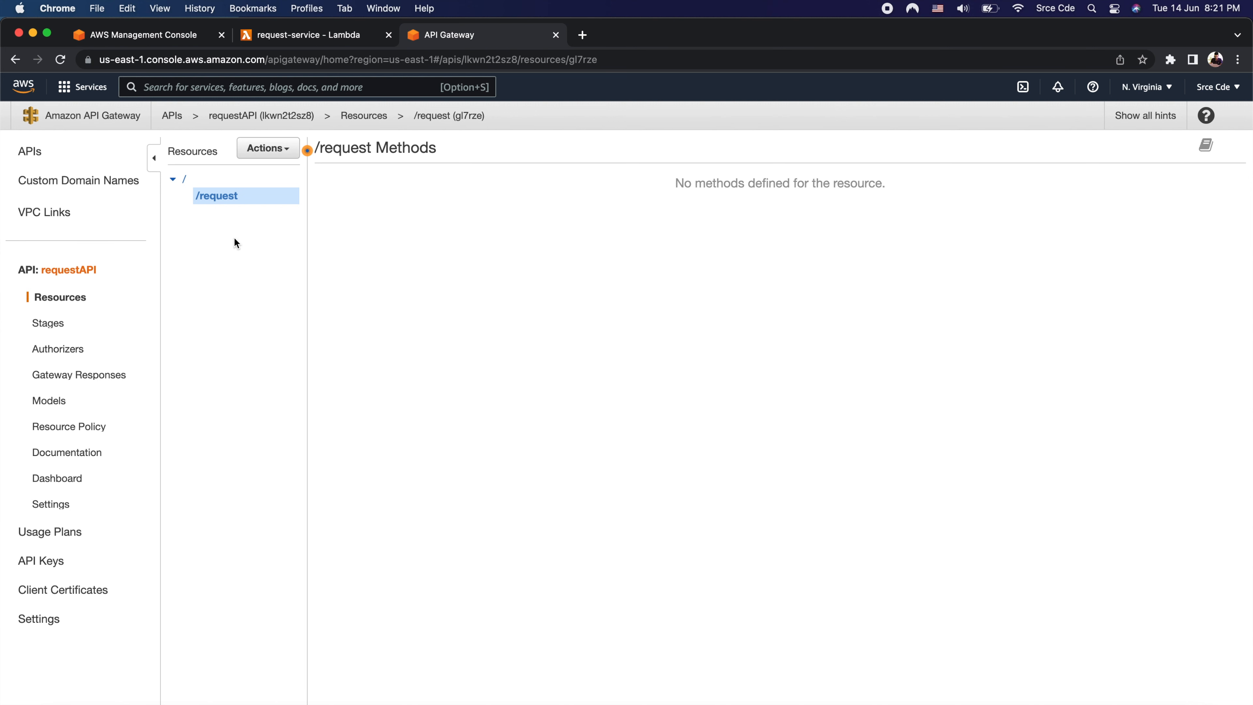
Add a GET method to the /request resource
click(283, 150)
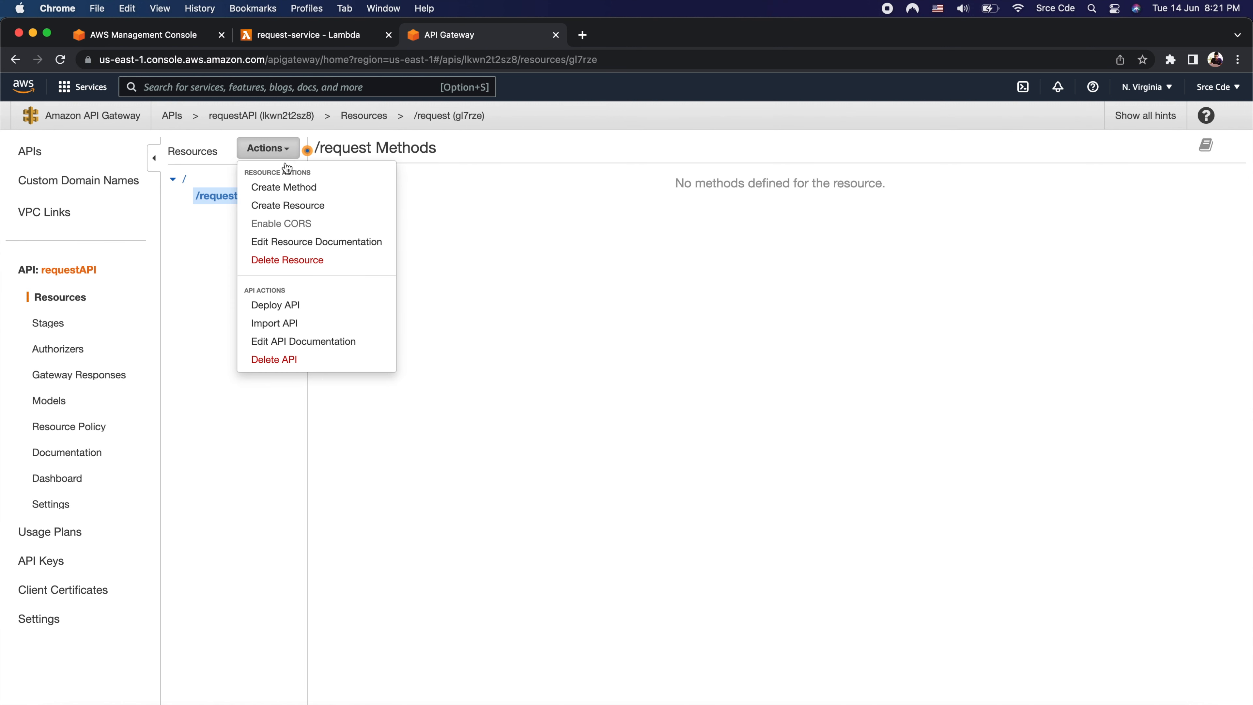
click(289, 189)
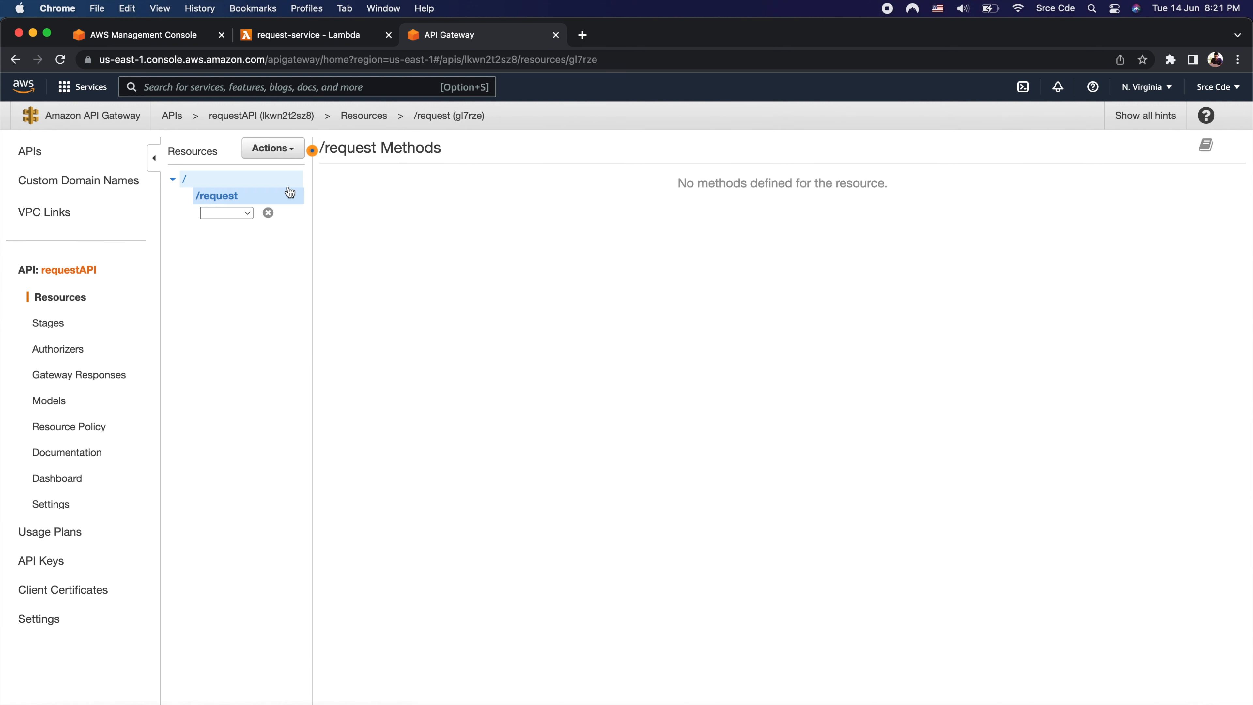
click(247, 214)
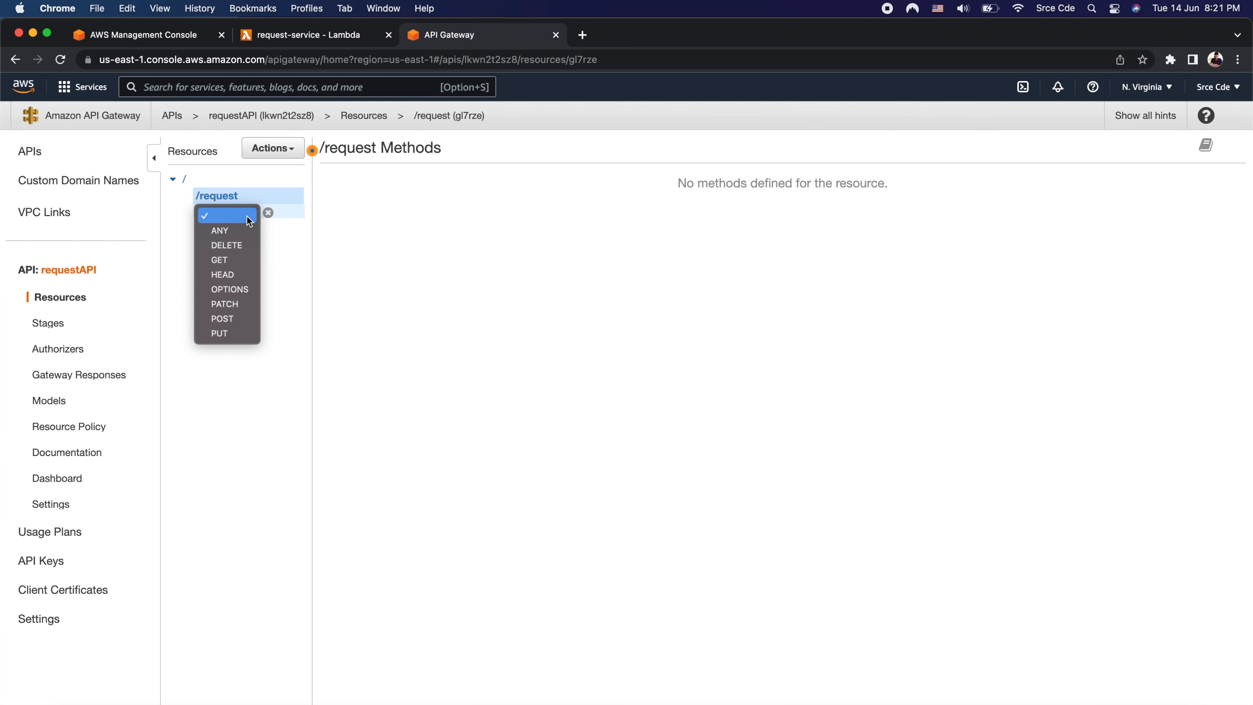
click(237, 261)
click(268, 213)
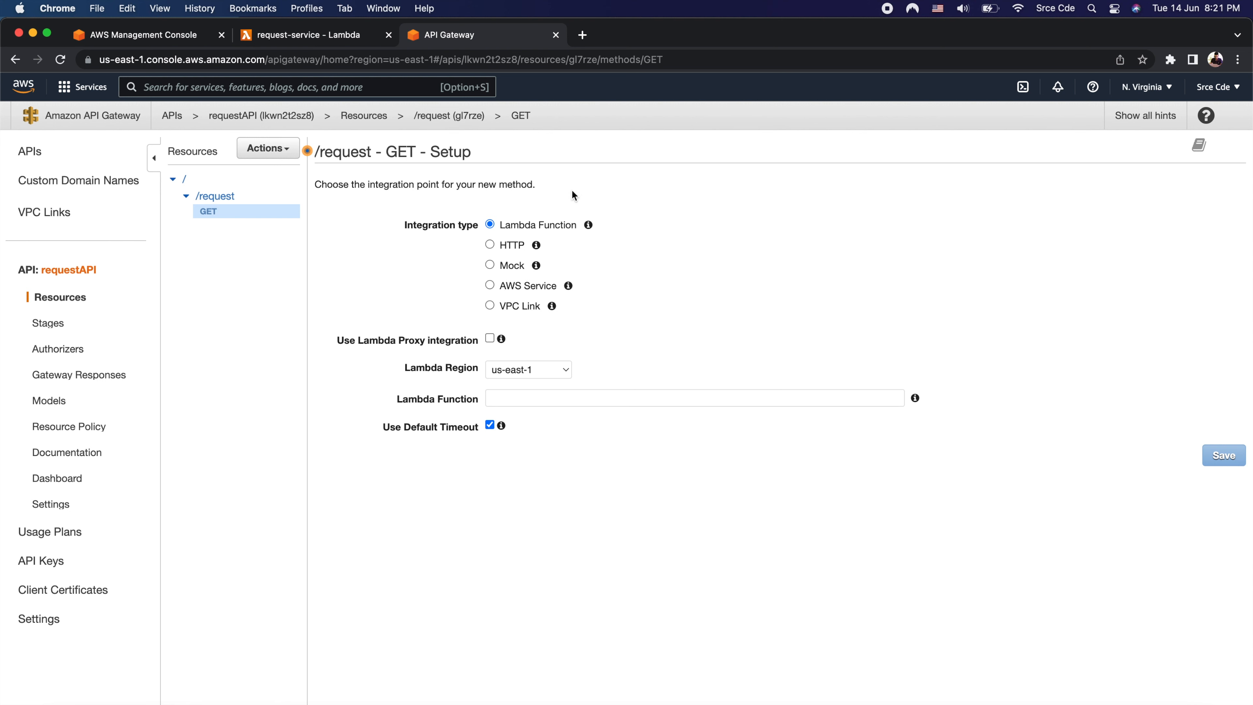
Integrate the GET method with the request-service Lambda function using Lambda proxy integration, and grant the invoke permission
click(490, 338)
click(583, 400)
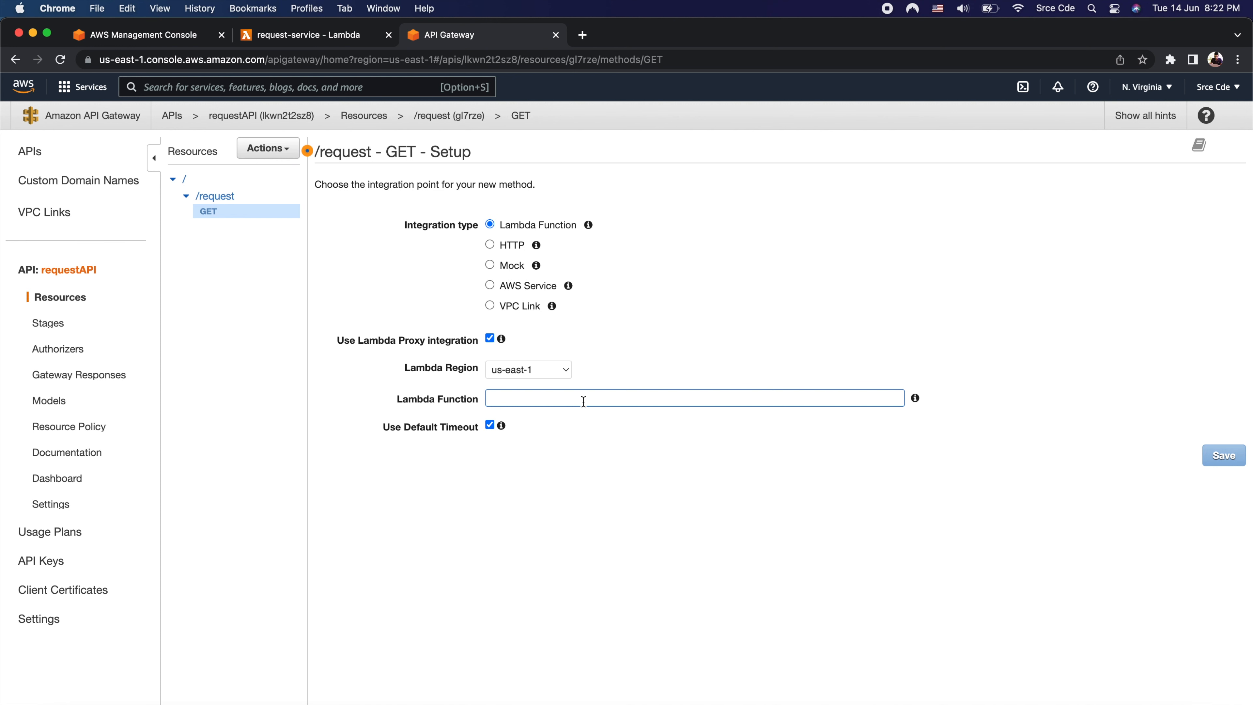
text(reques)
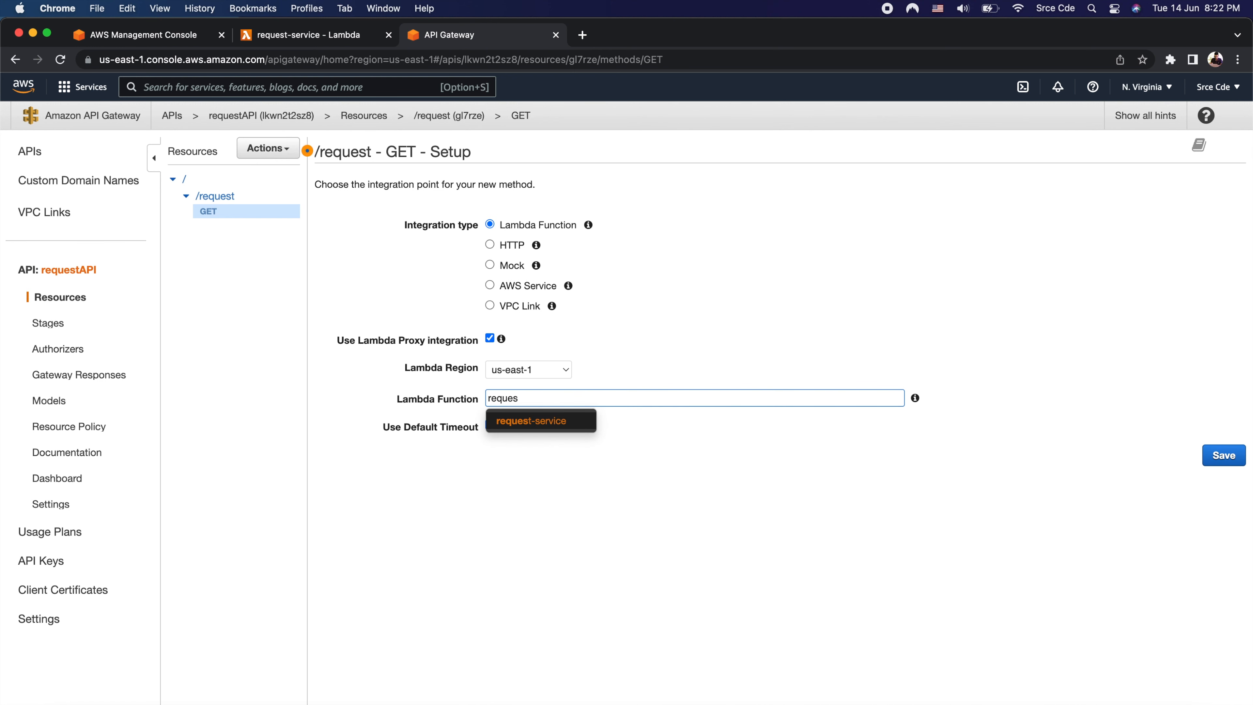
click(528, 421)
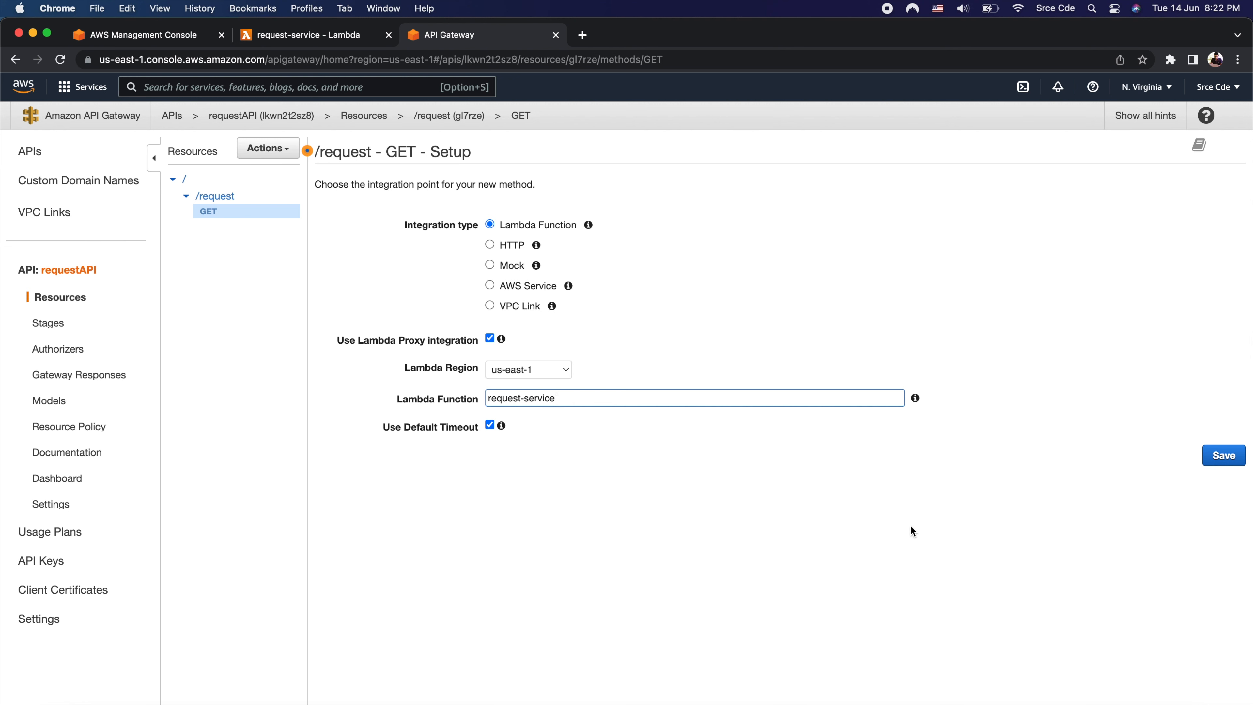
click(1225, 464)
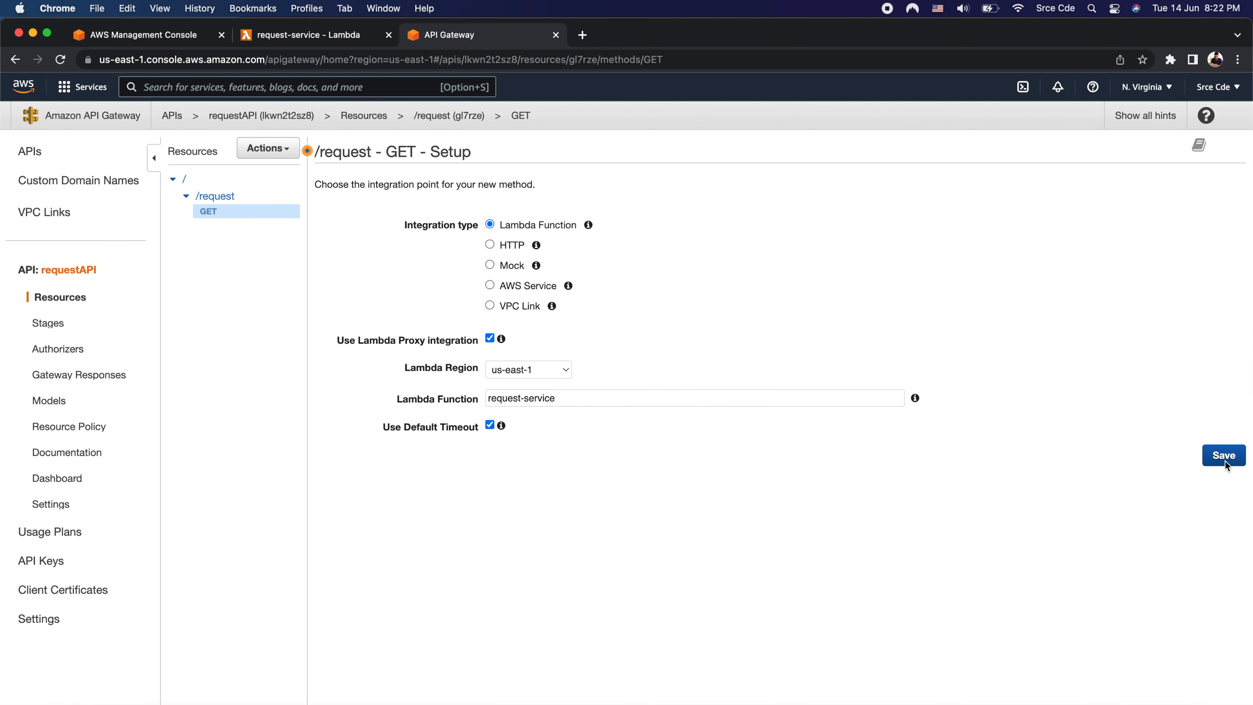
click(915, 238)
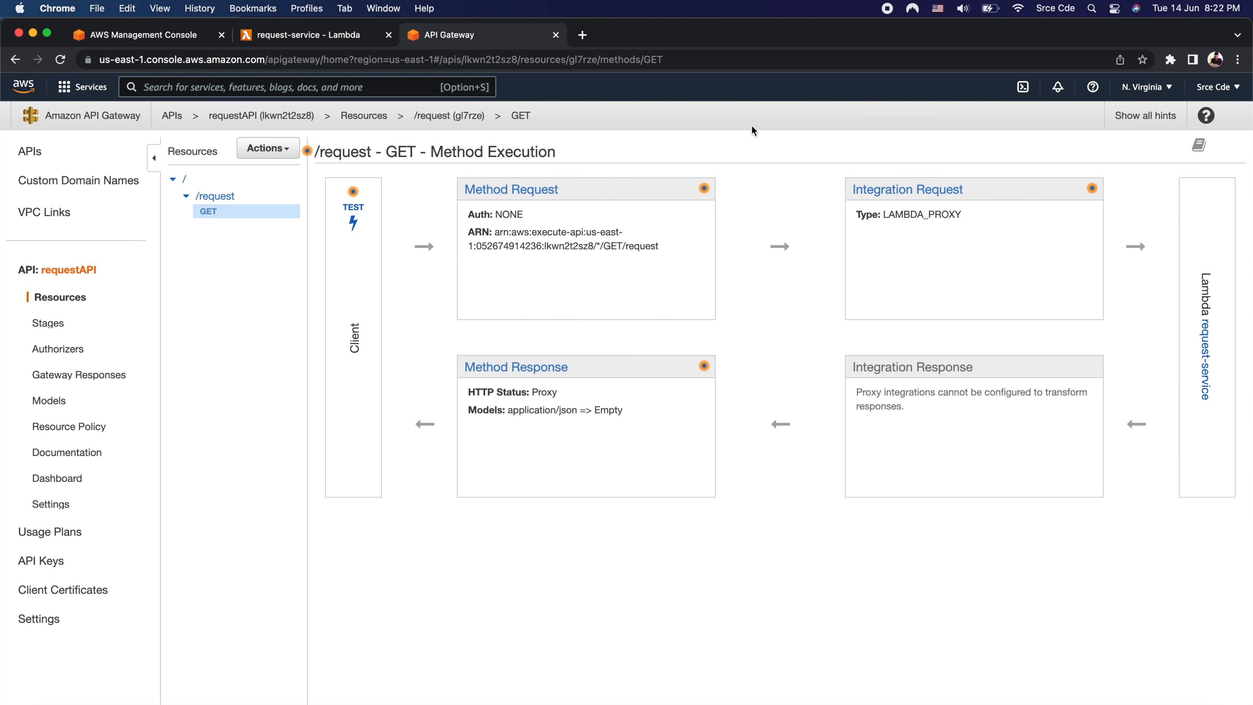
Deploy requestAPI to a new stage named v1
click(276, 149)
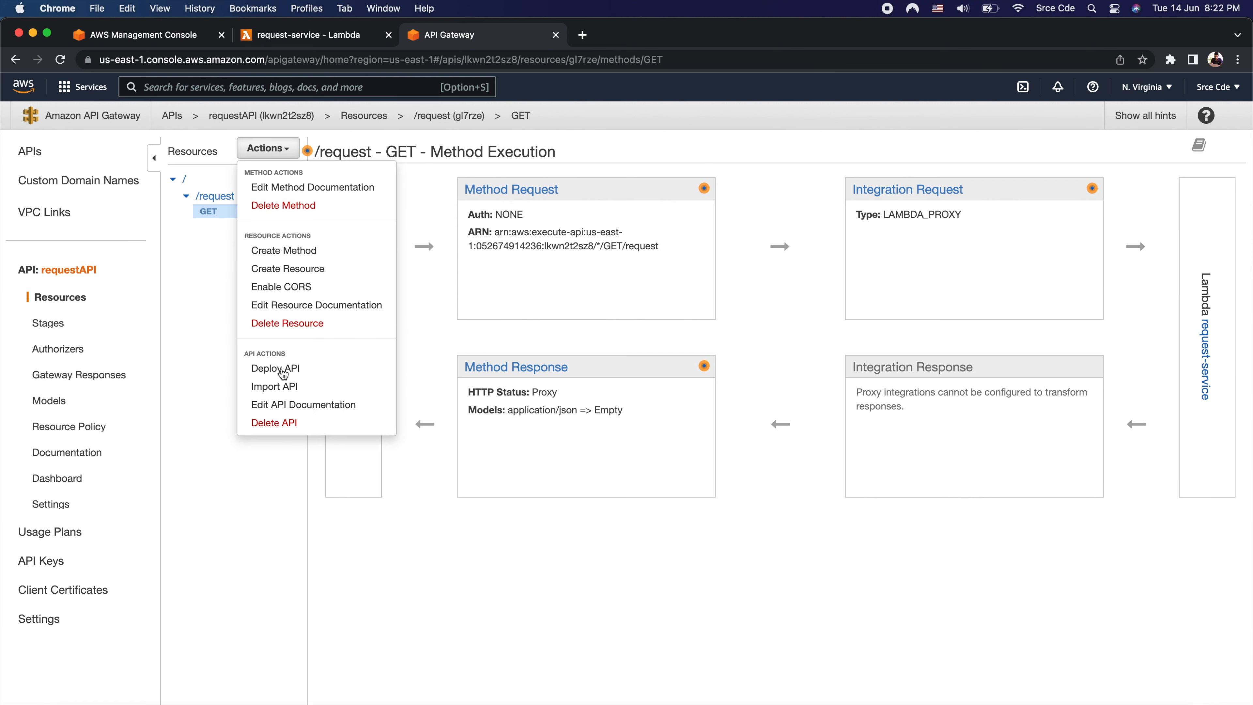
click(283, 370)
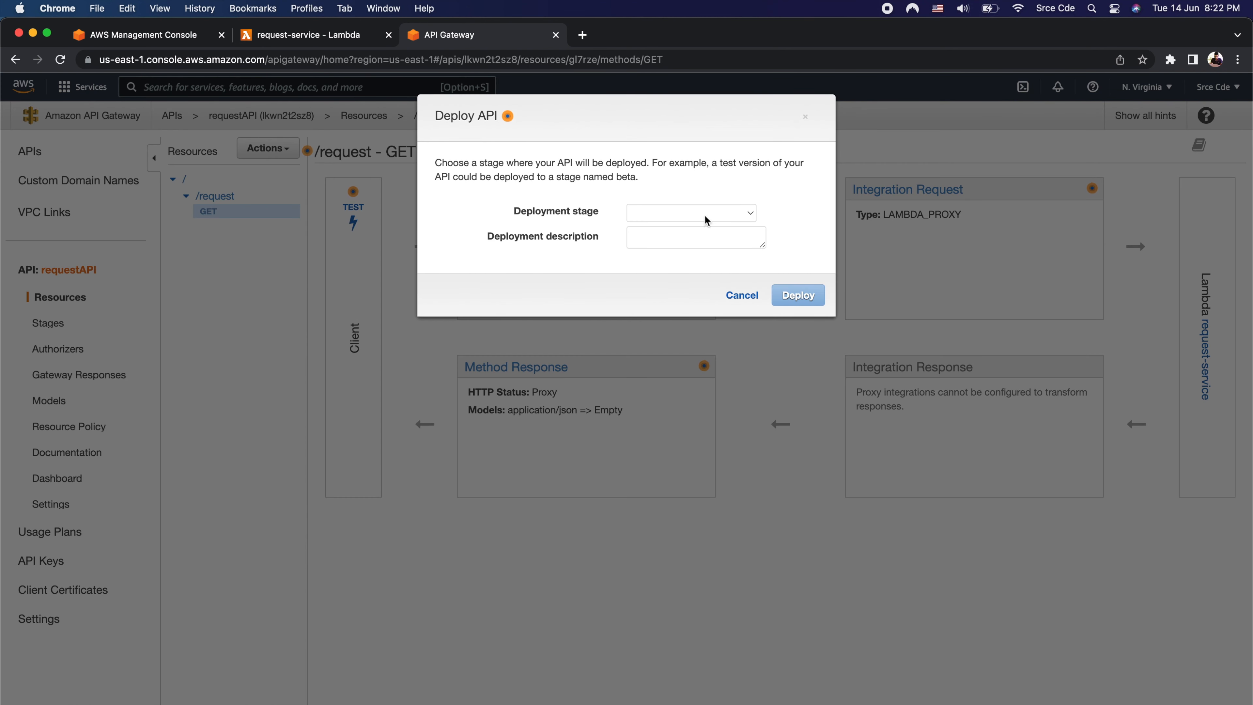
click(656, 213)
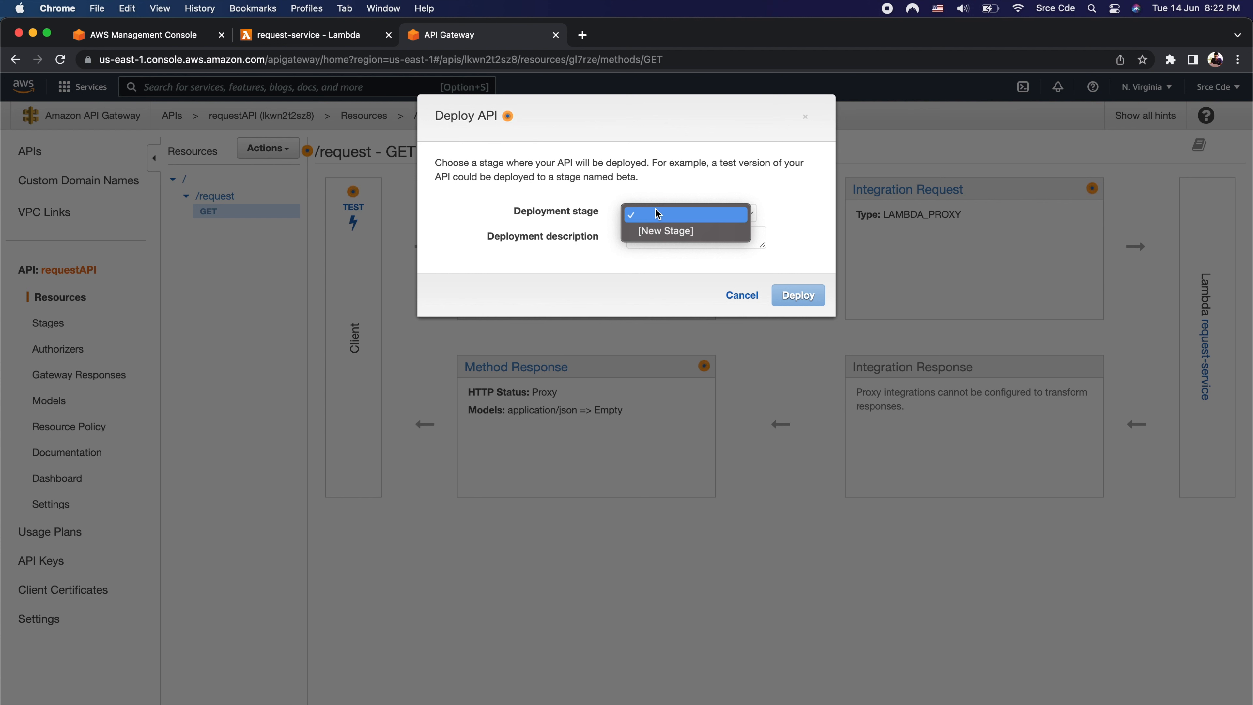
click(655, 234)
click(686, 236)
text(v1)
click(798, 346)
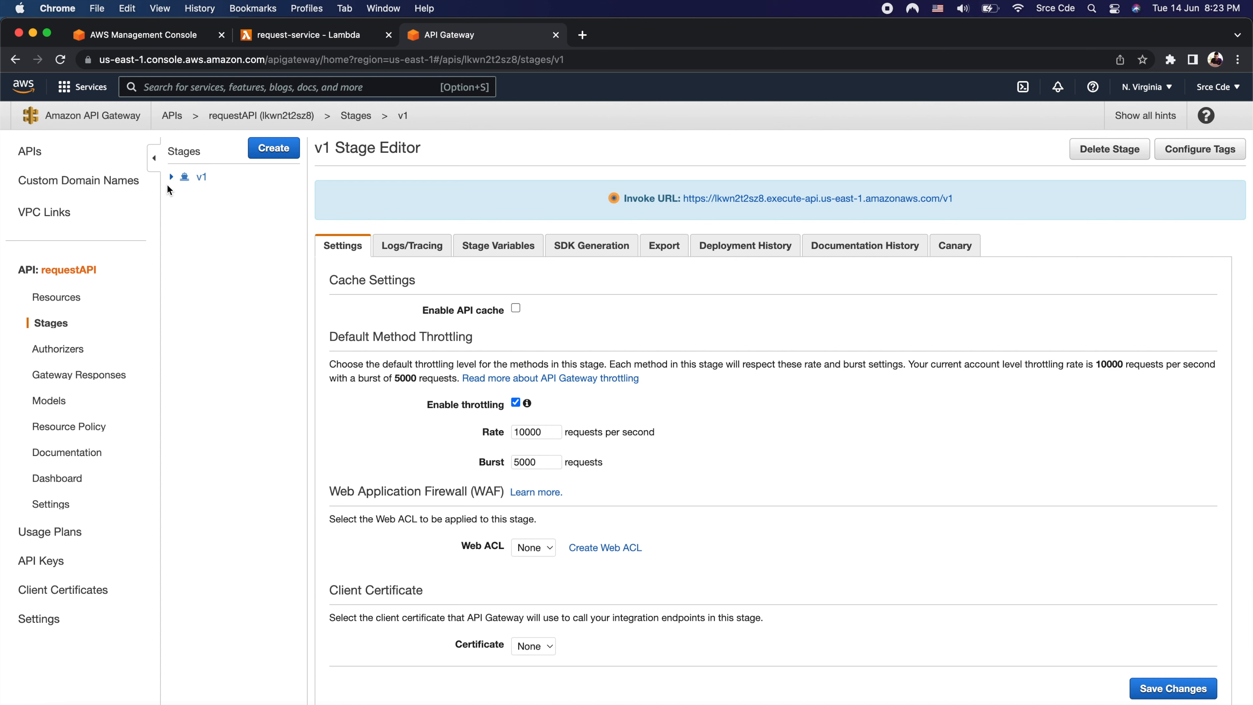
Copy the v1 stage's invoke URL and load it in a new browser tab with /request appended
click(170, 177)
drag(983, 200, 685, 204)
key(super+c)
key(super+t)
key(super+v)
text(/request)
key(Return)
Check the text returned by the endpoint against the body string in the request-service function code
drag(6, 88, 138, 102)
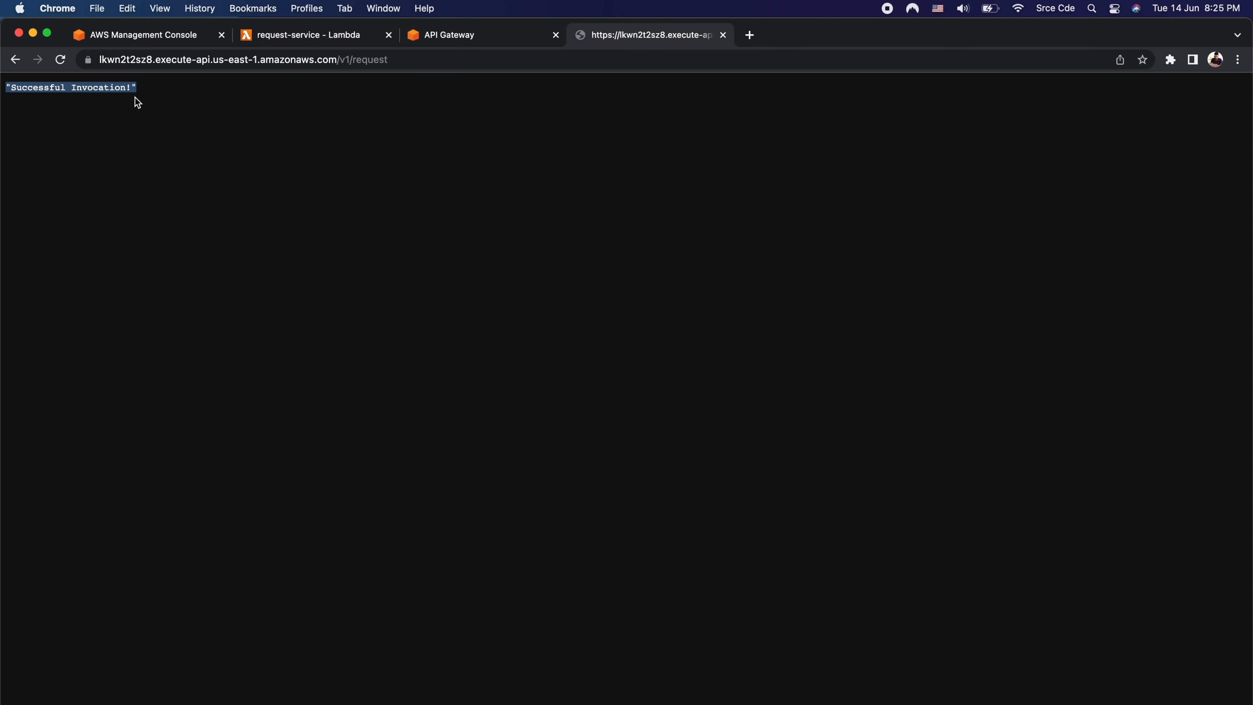
click(294, 36)
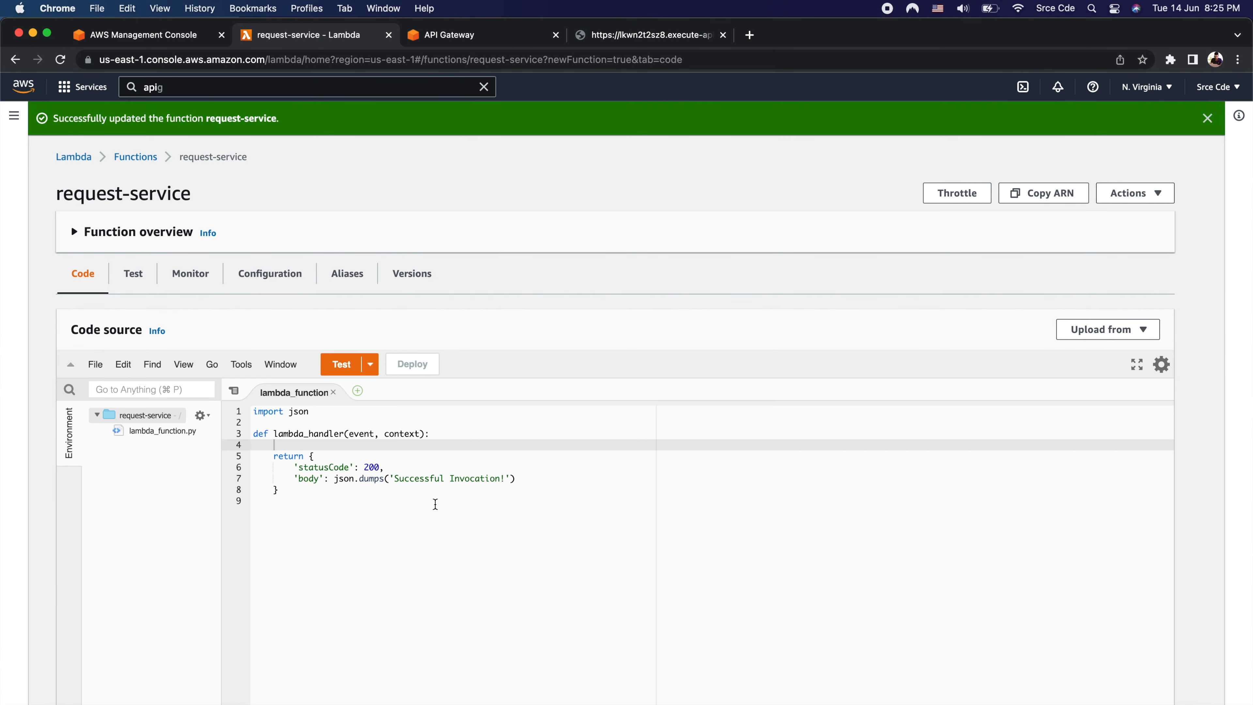
Open requestAPI's Resource Policy in API Gateway and read the description of how it controls access
click(651, 43)
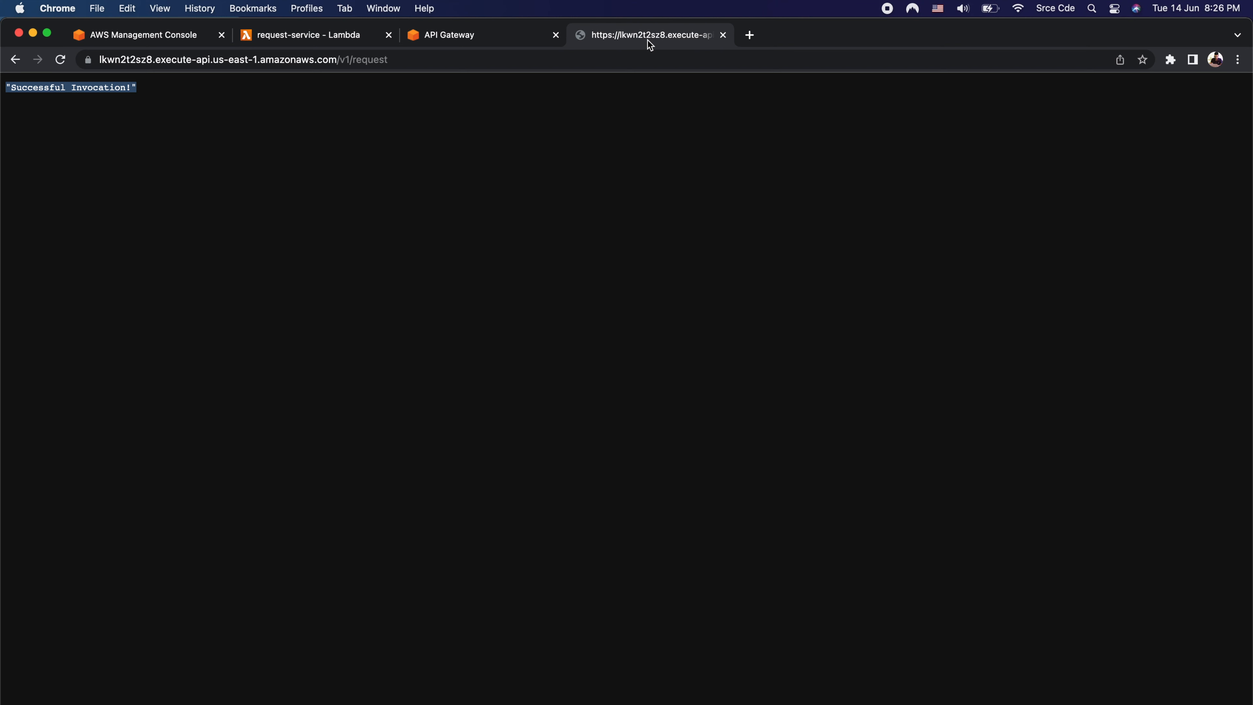
click(445, 34)
click(57, 427)
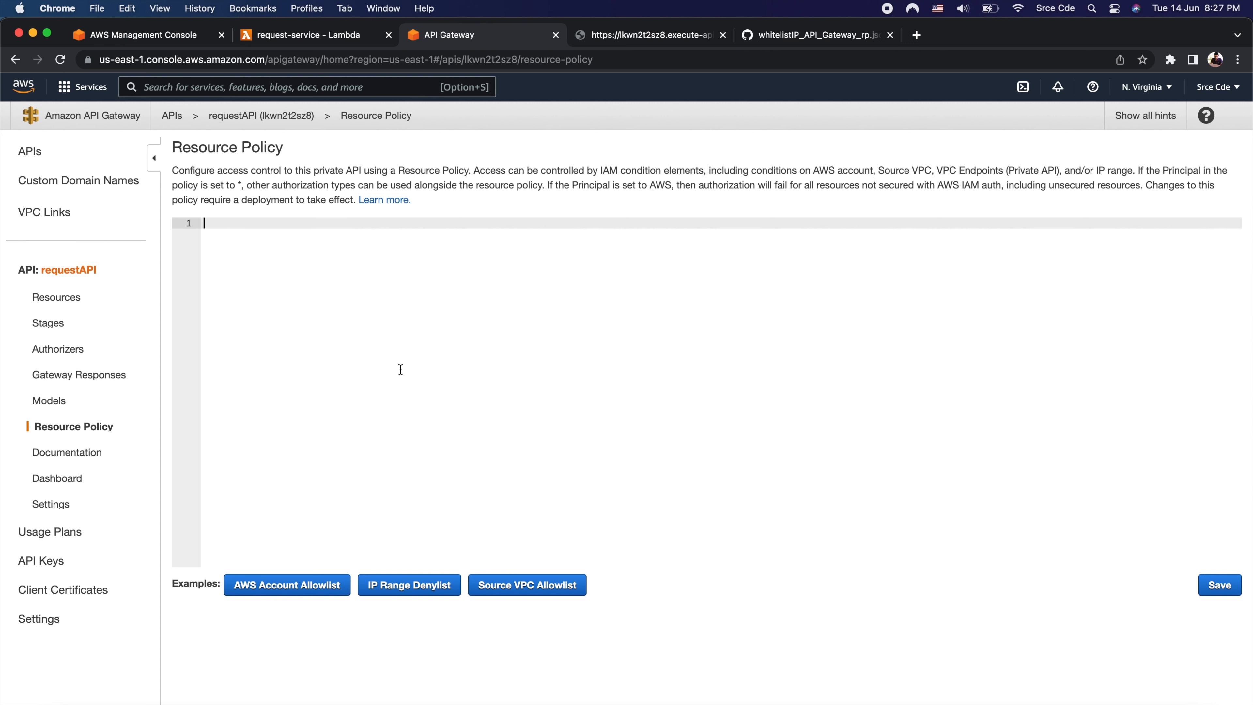
drag(172, 168, 341, 198)
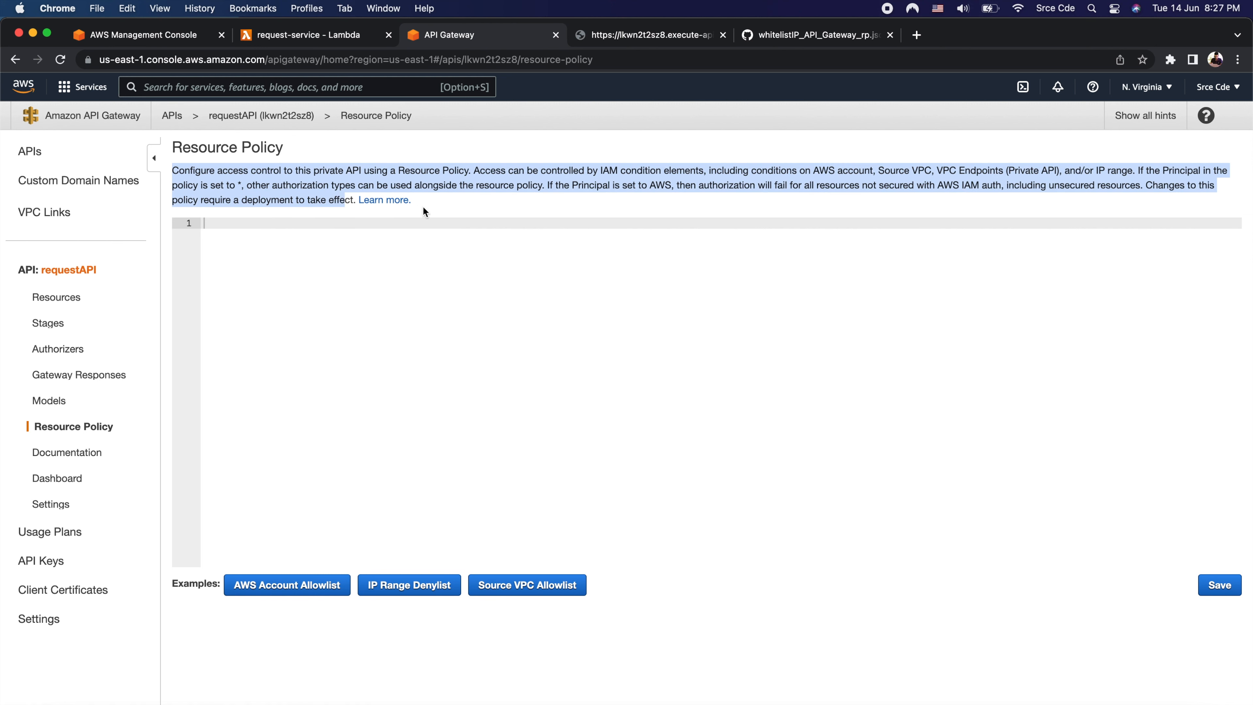
click(375, 279)
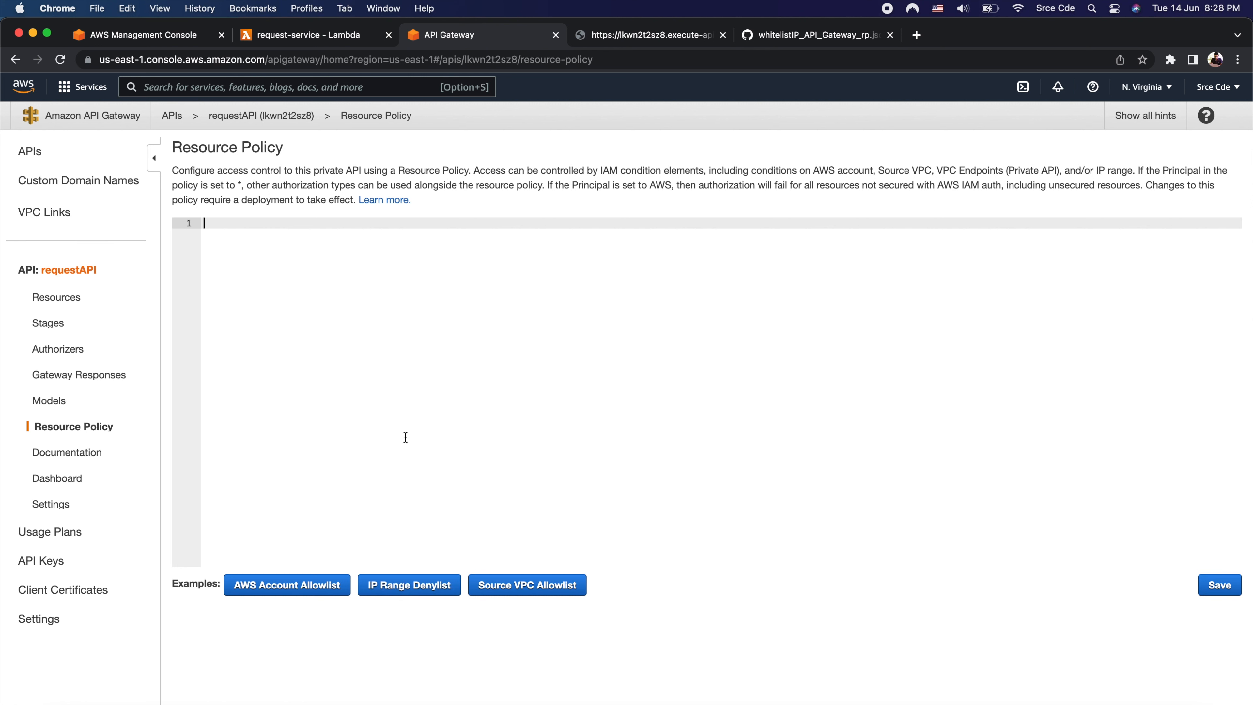
Load the IP Range Denylist example, and replace the policy with the JSON copied from the whitelistIP_API_Gateway_rp.json gist
click(401, 586)
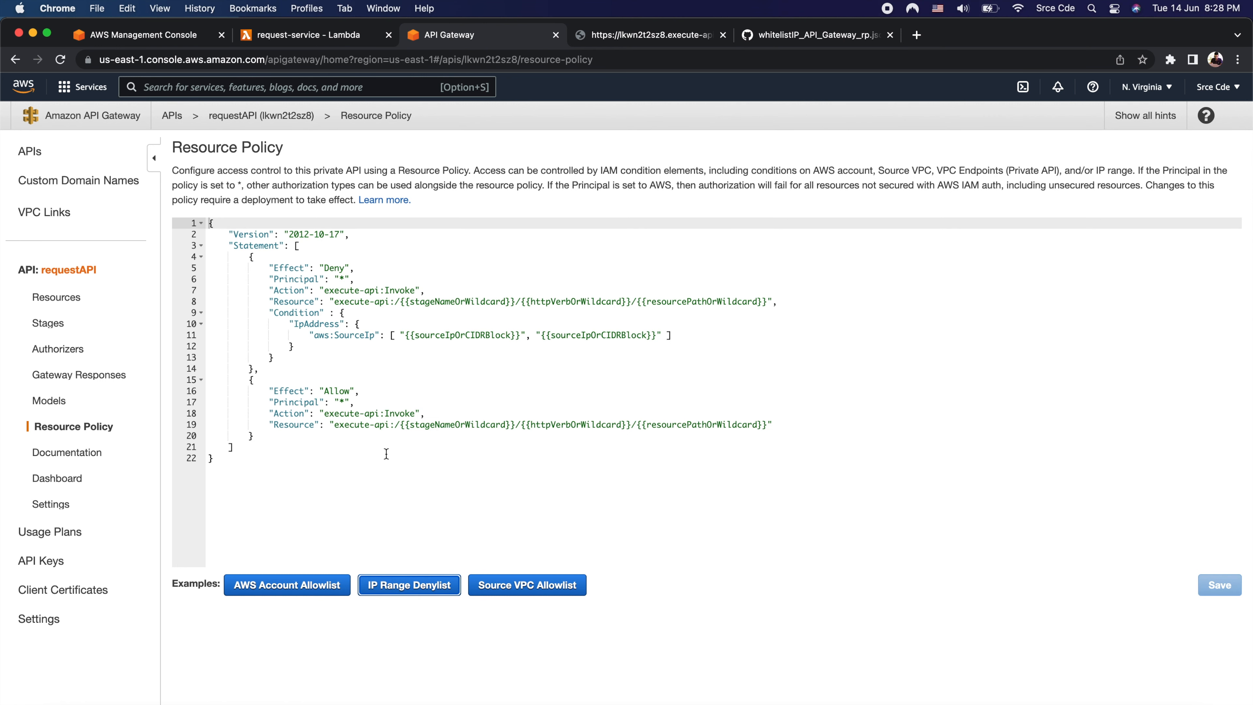
click(814, 35)
drag(341, 555, 325, 269)
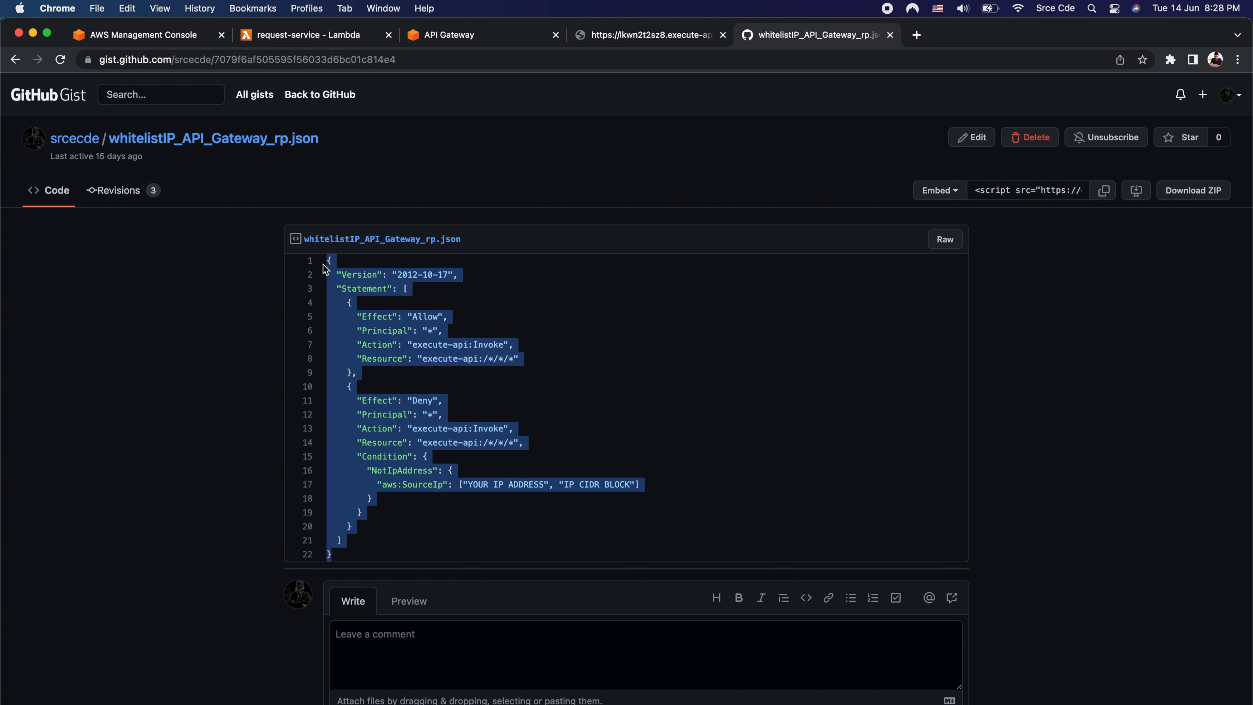
key(super+c)
key(super+v)
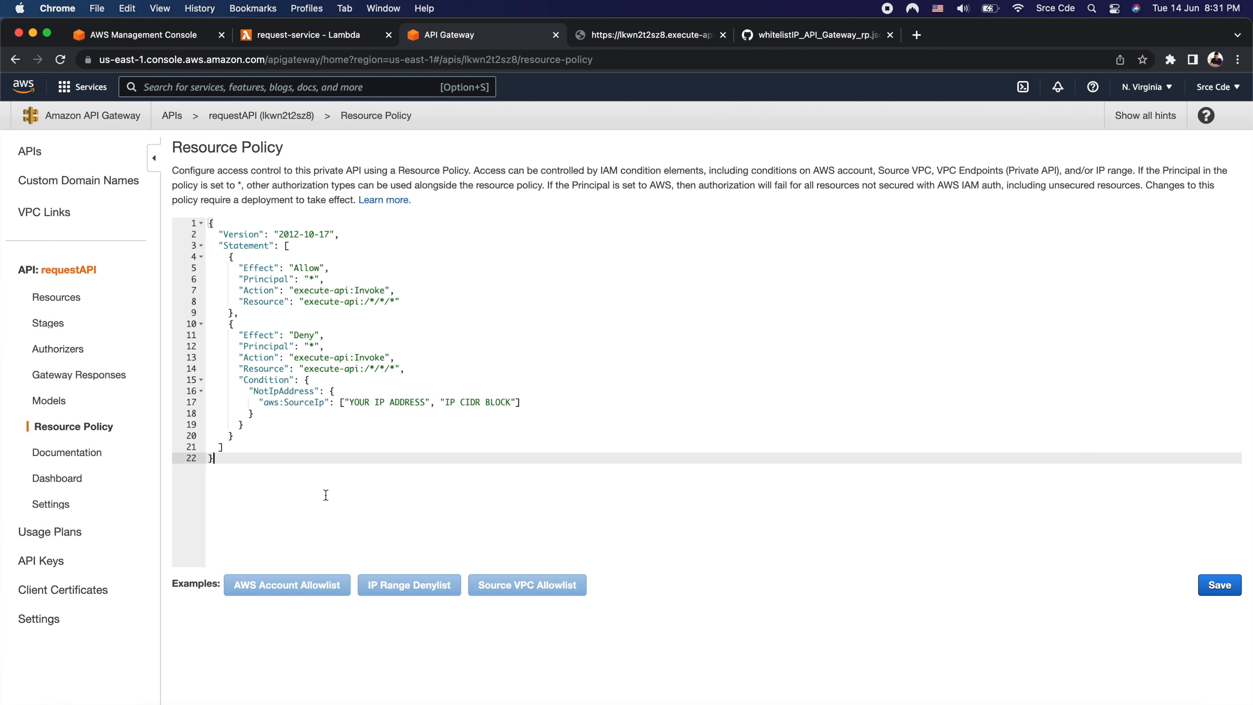
Examine the policy's Allow statement: its effect, principal, action and resource
double_click(254, 270)
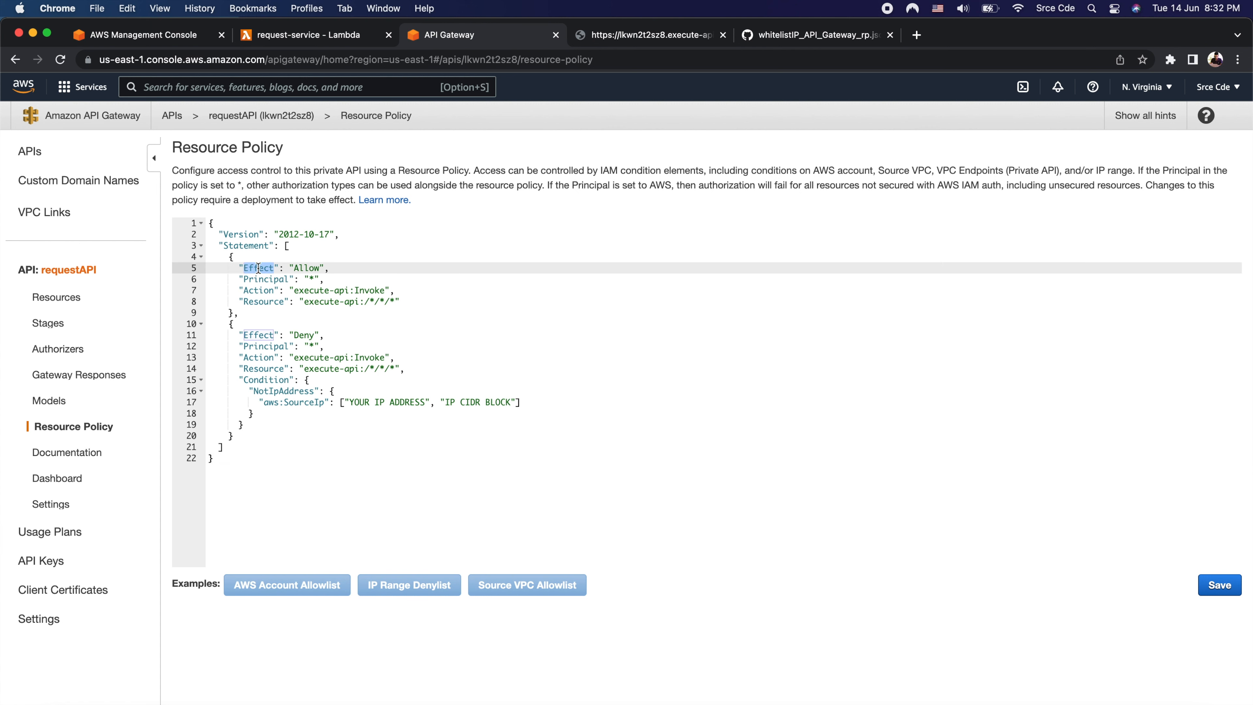
click(306, 265)
double_click(306, 265)
drag(296, 291, 384, 292)
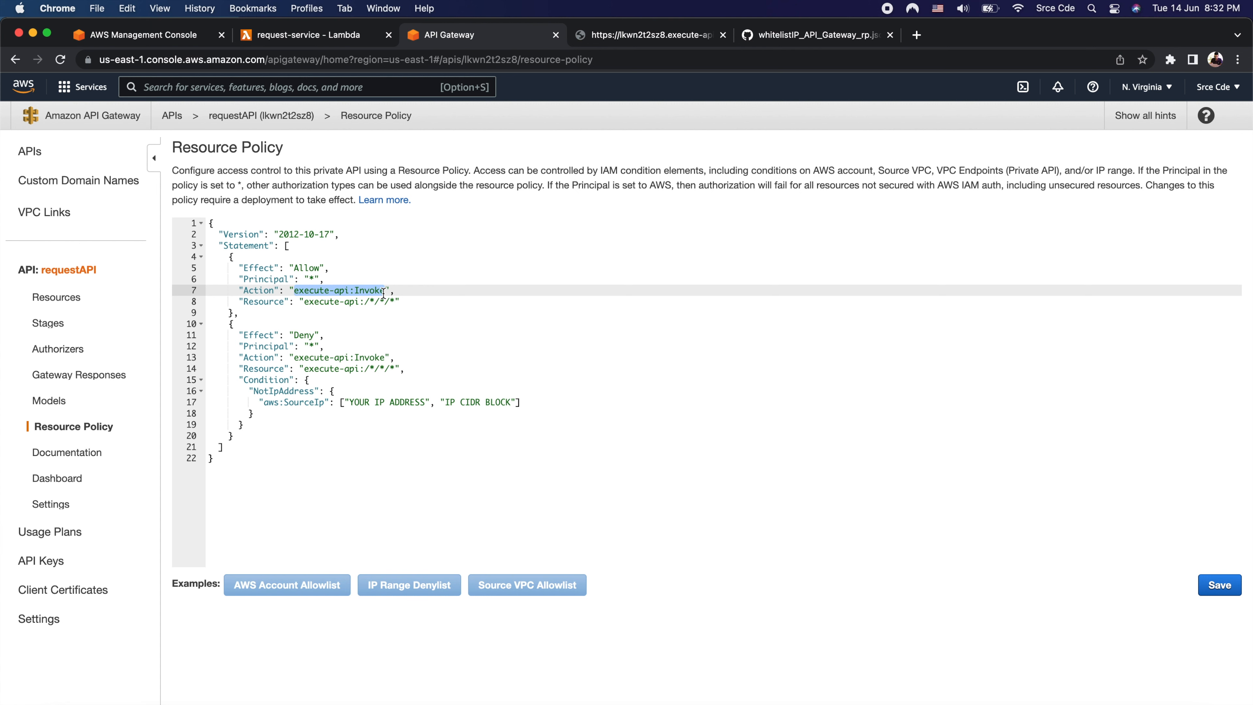
double_click(261, 279)
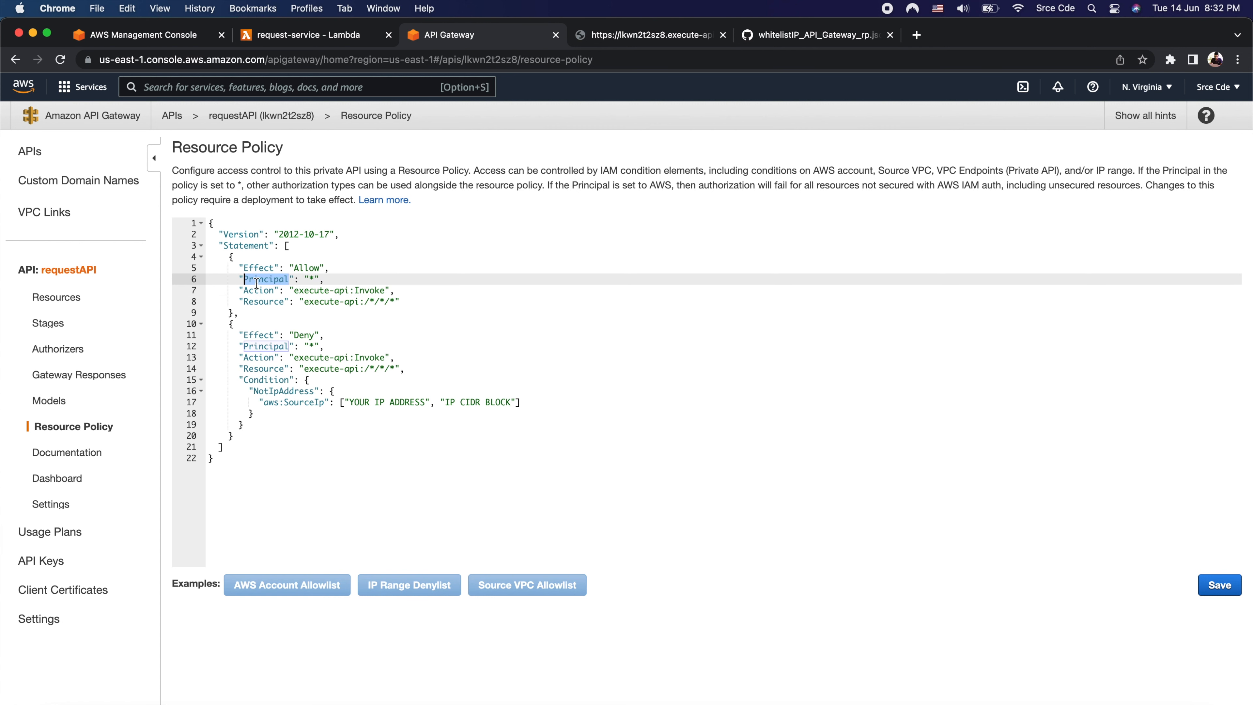
drag(310, 280, 315, 281)
drag(304, 301, 395, 301)
drag(225, 257, 234, 313)
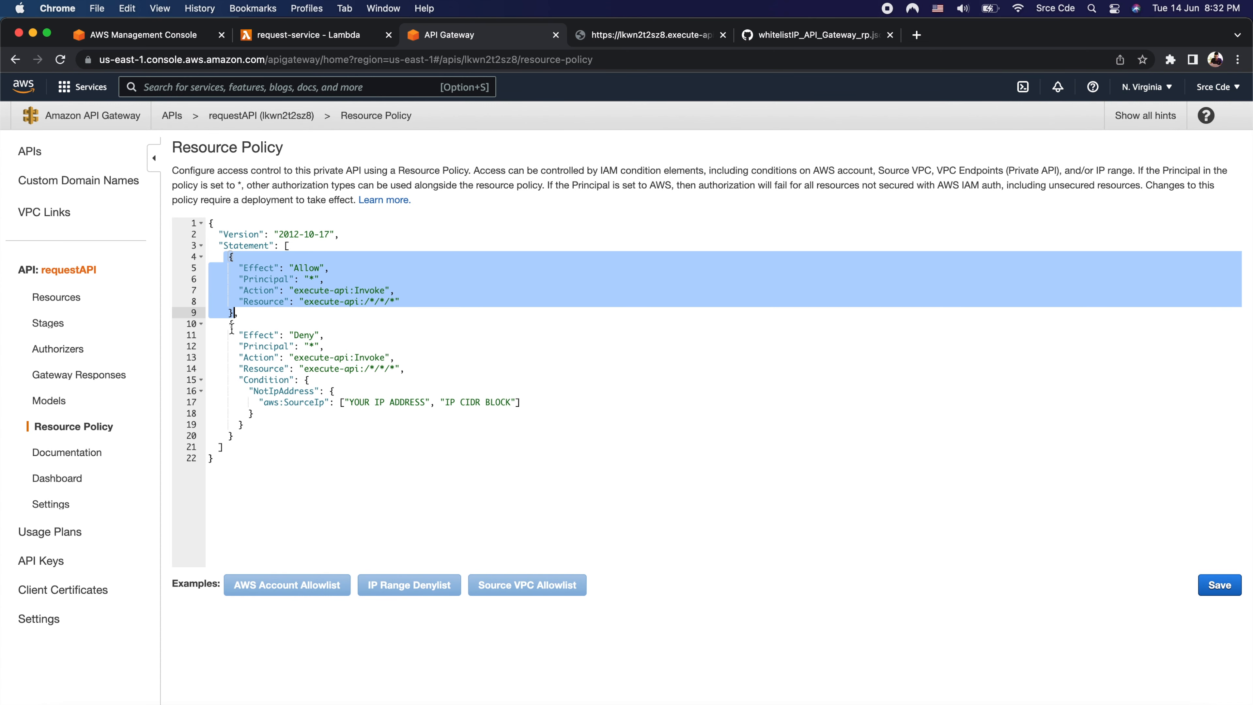
Examine the policy's Deny statement: its effect, action, resource and the NotIpAddress condition with its source IP list
double_click(270, 337)
double_click(298, 337)
click(275, 360)
double_click(284, 391)
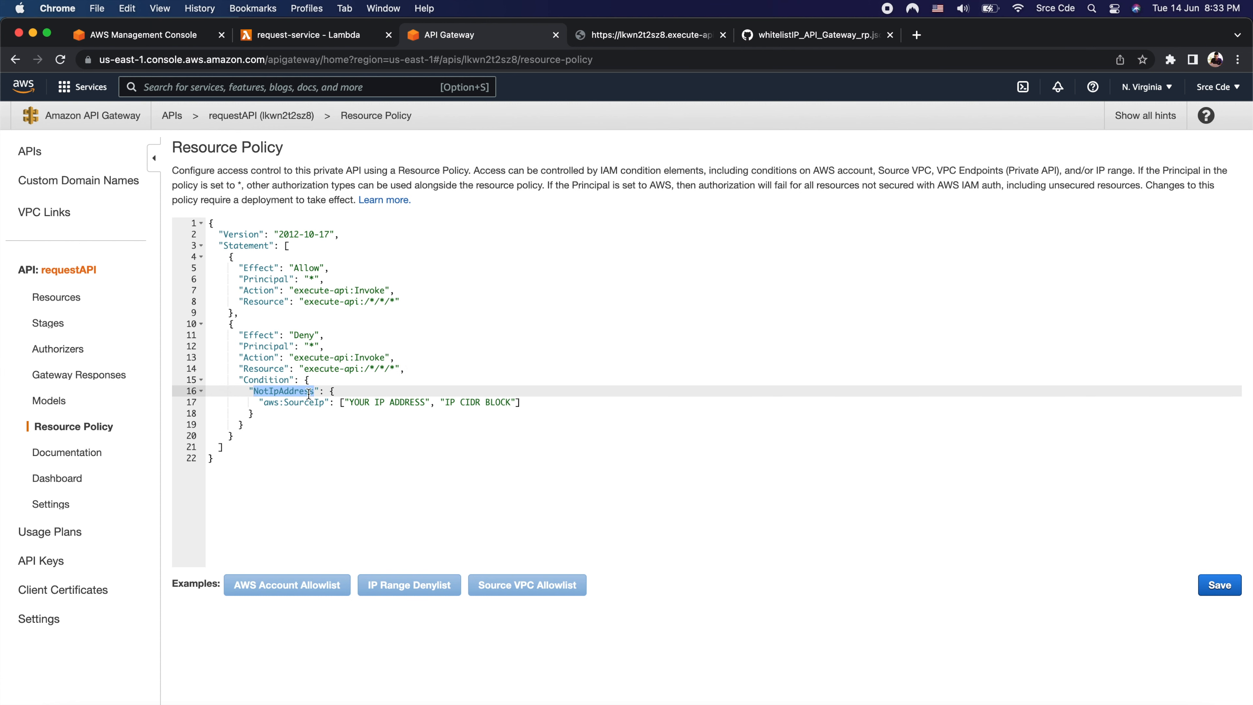
drag(349, 402, 512, 405)
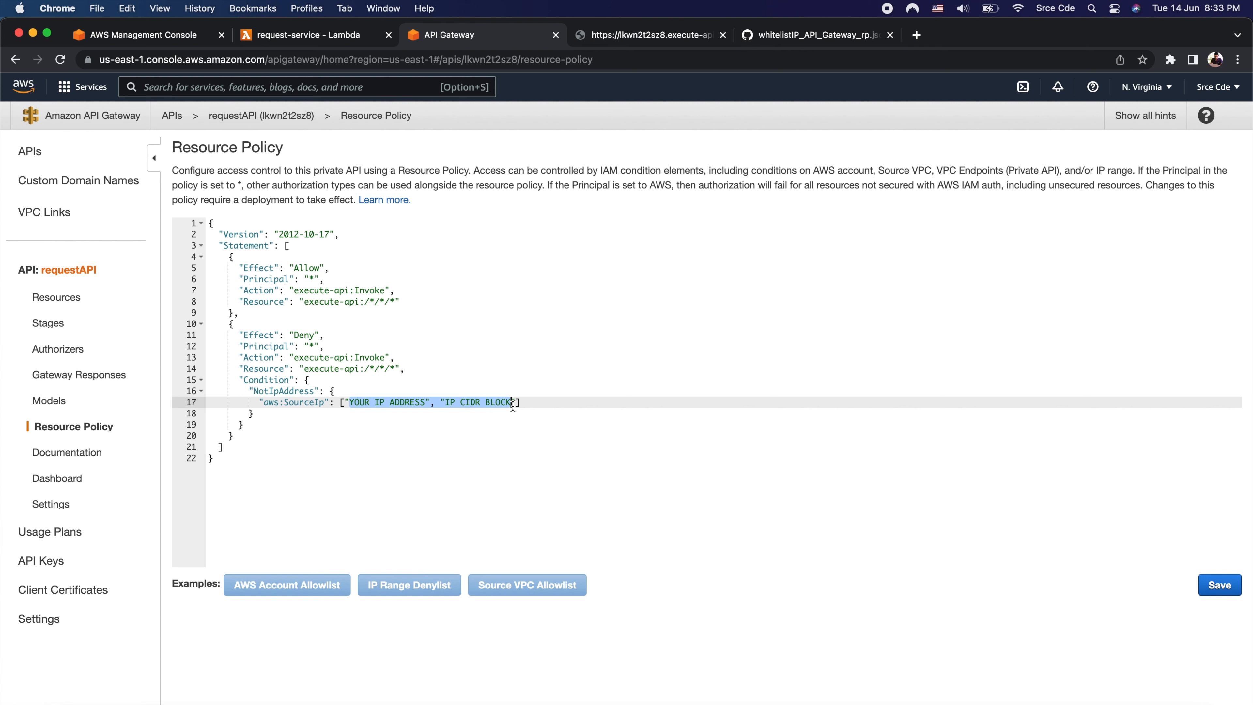
double_click(307, 336)
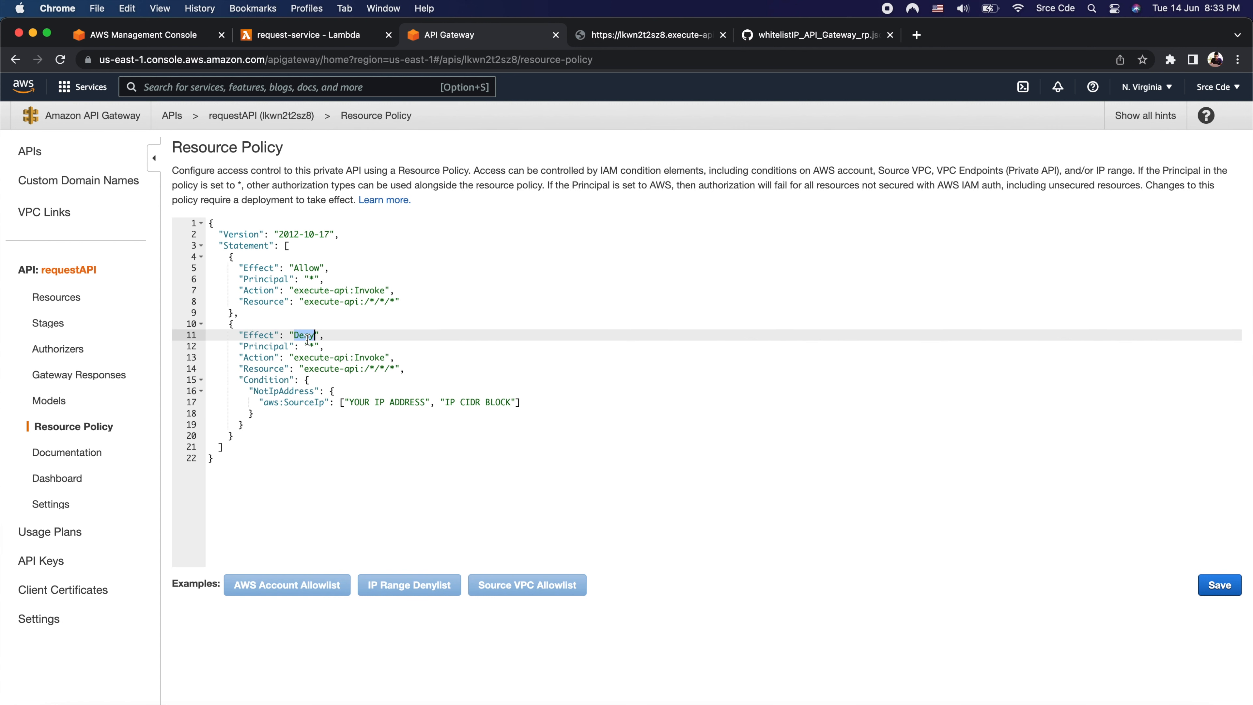
click(308, 337)
double_click(257, 369)
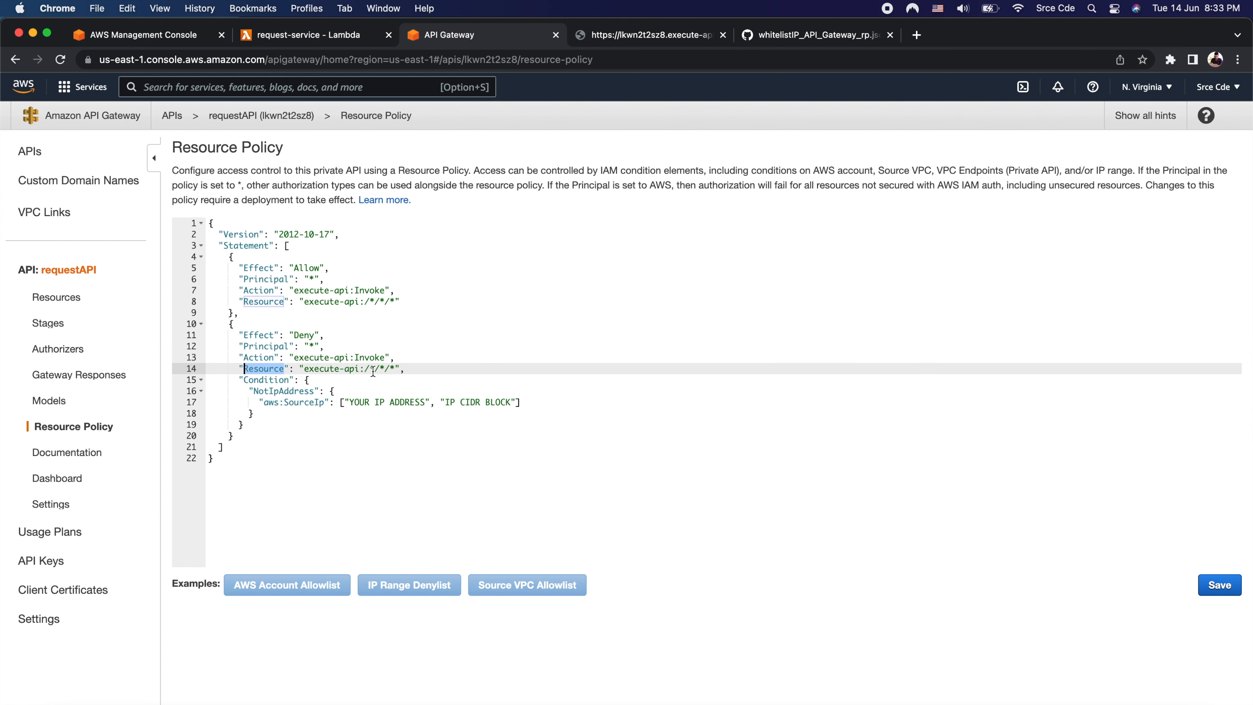
drag(305, 370, 394, 374)
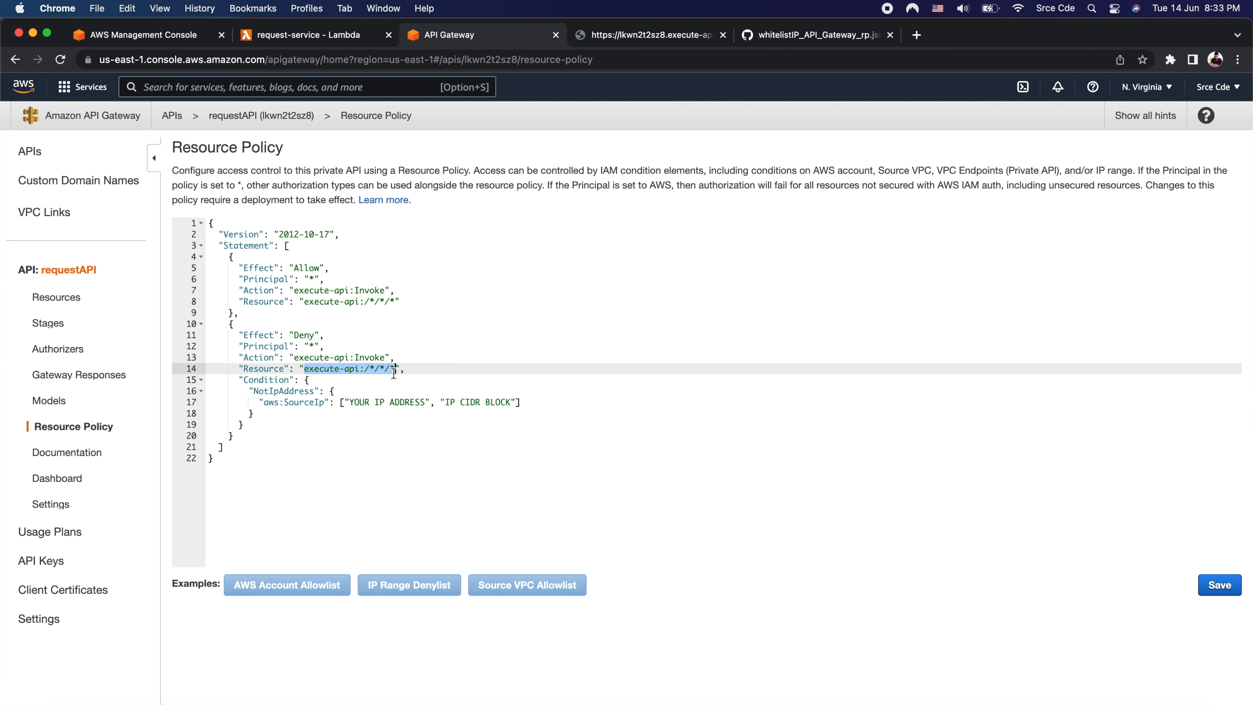
drag(405, 369, 361, 369)
click(359, 427)
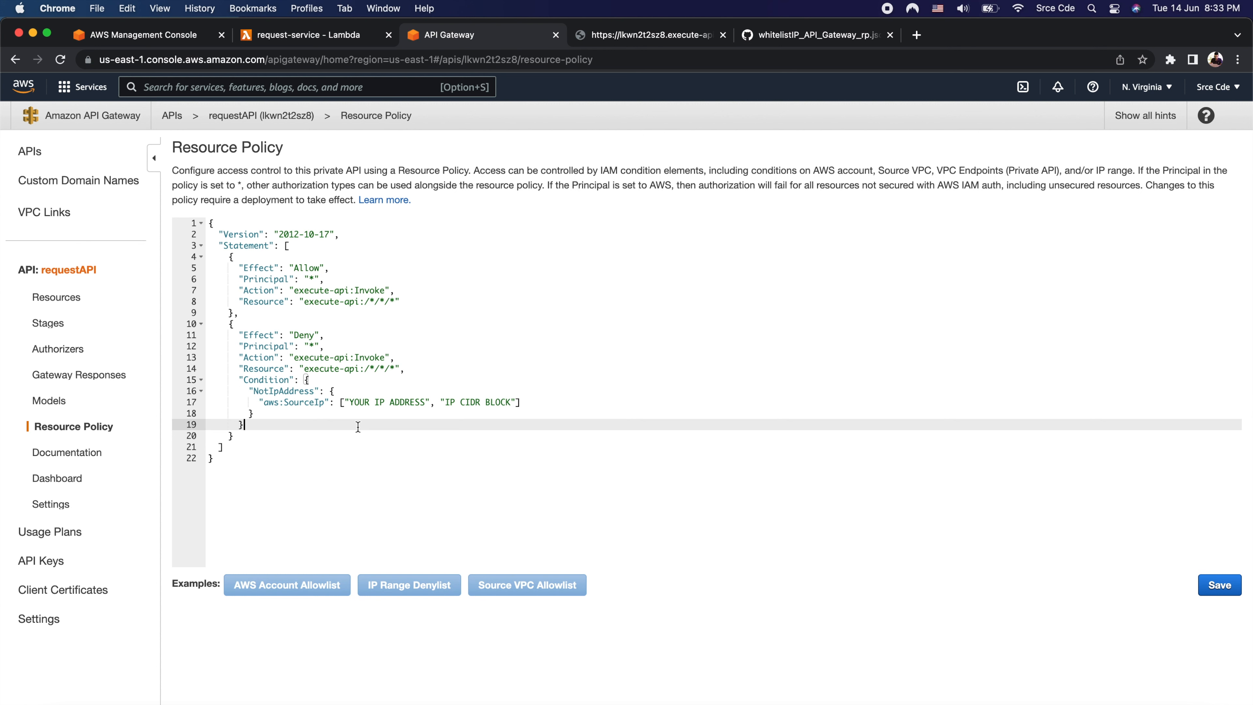
Replace both aws:SourceIp placeholders in the Deny condition with the single address 0.0.0.0, and save the resource policy
click(346, 403)
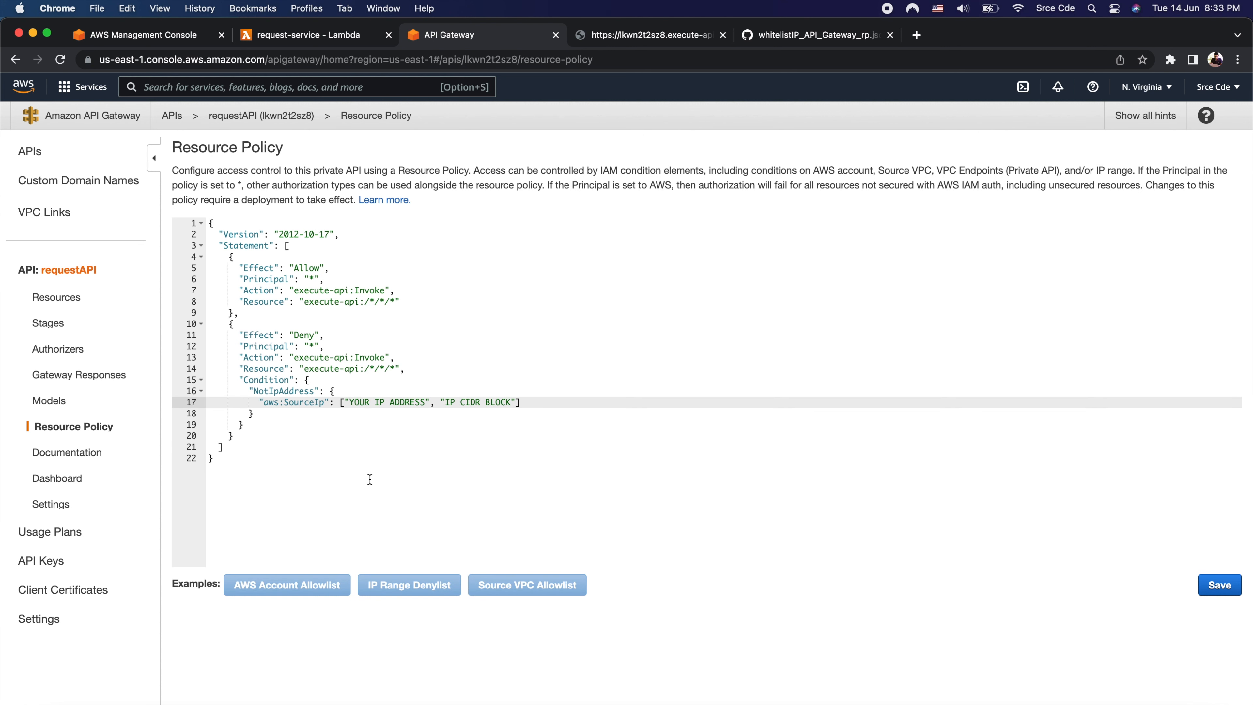
key(shift+super+Right)
key(shift+Left)
key(shift+Left)
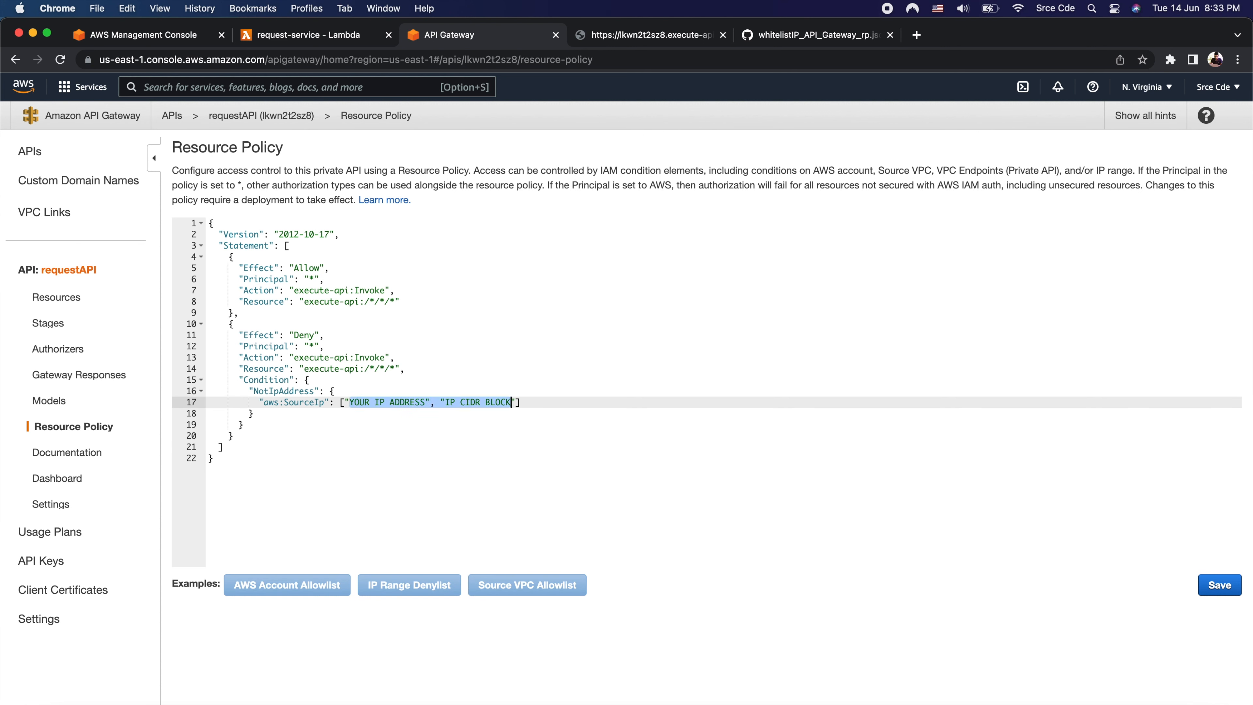
text(0.0.0.0)
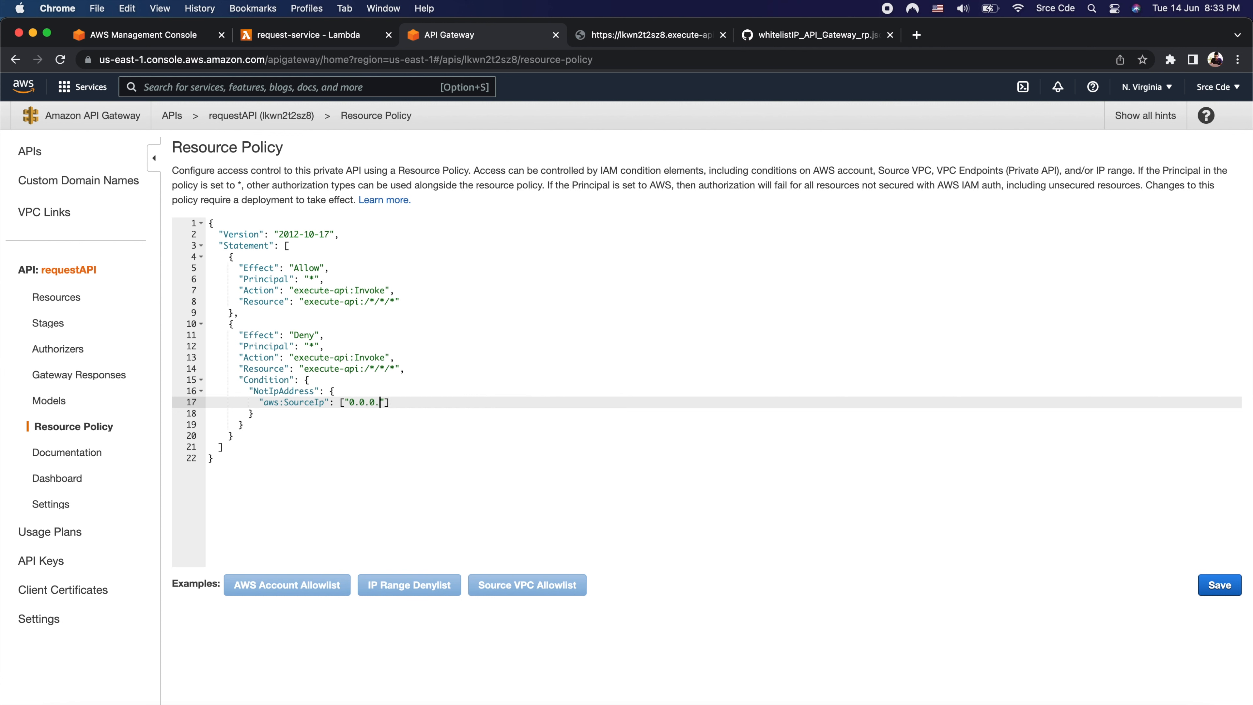
click(410, 478)
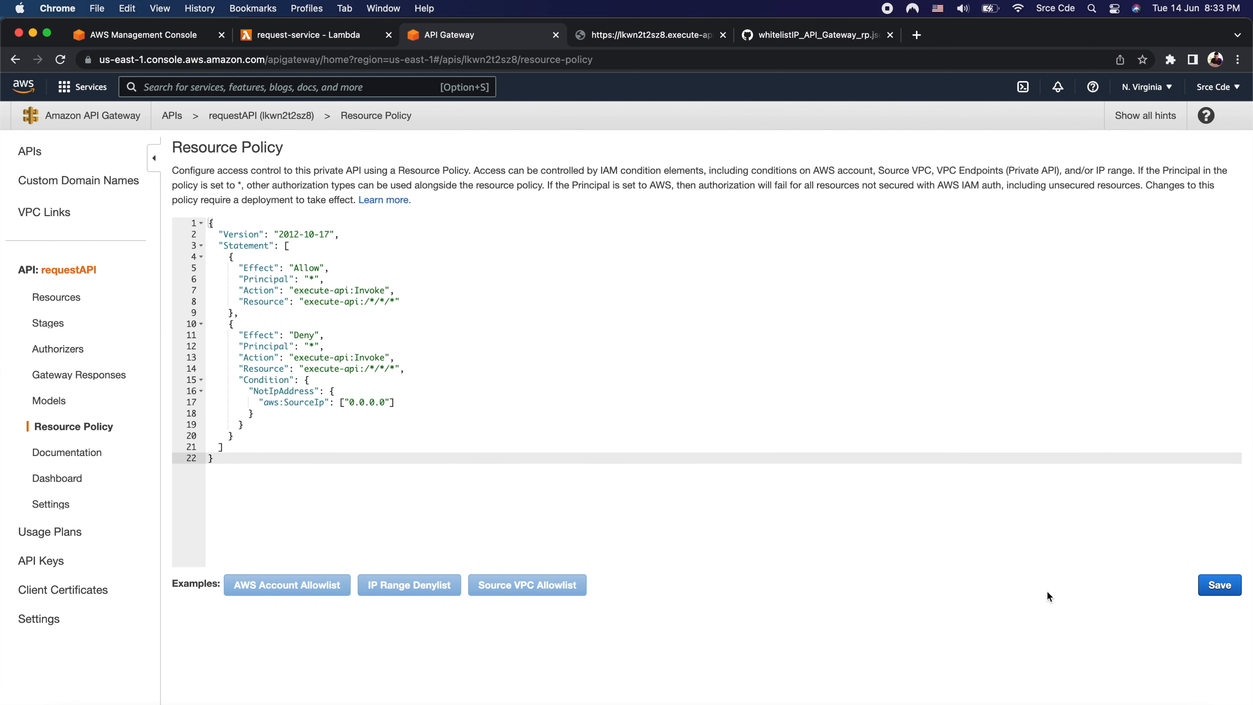
click(1226, 586)
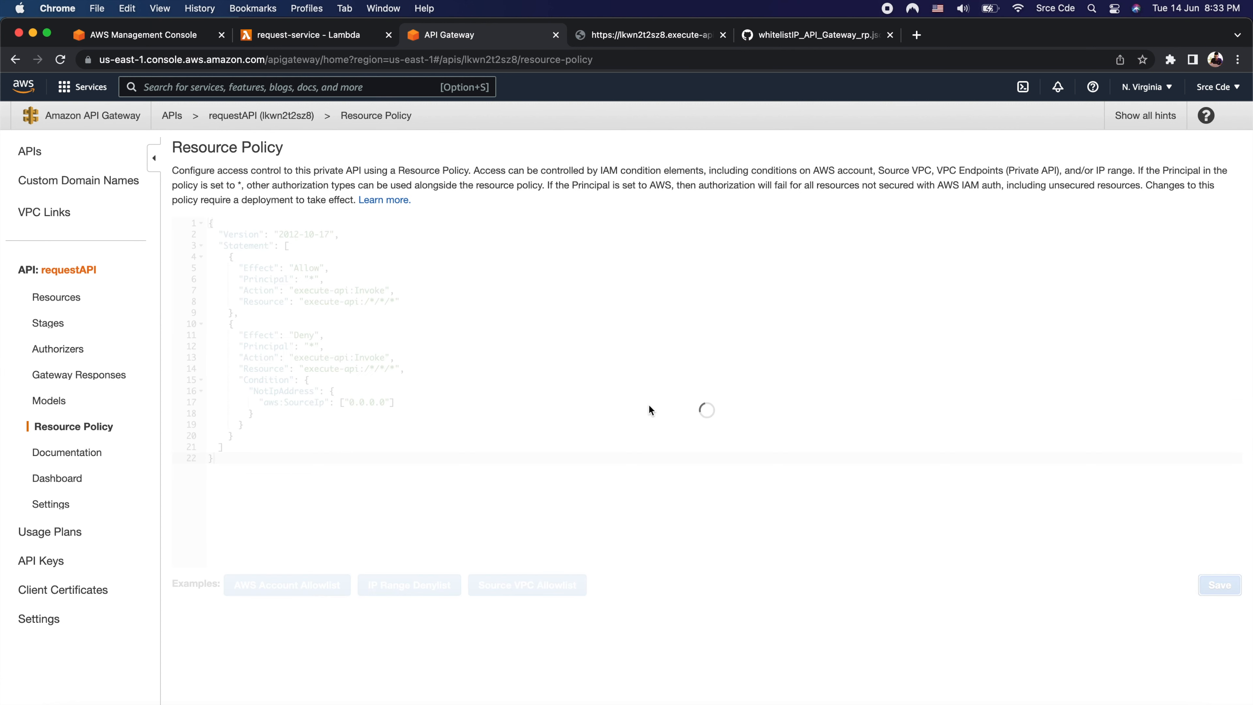
drag(395, 403, 430, 402)
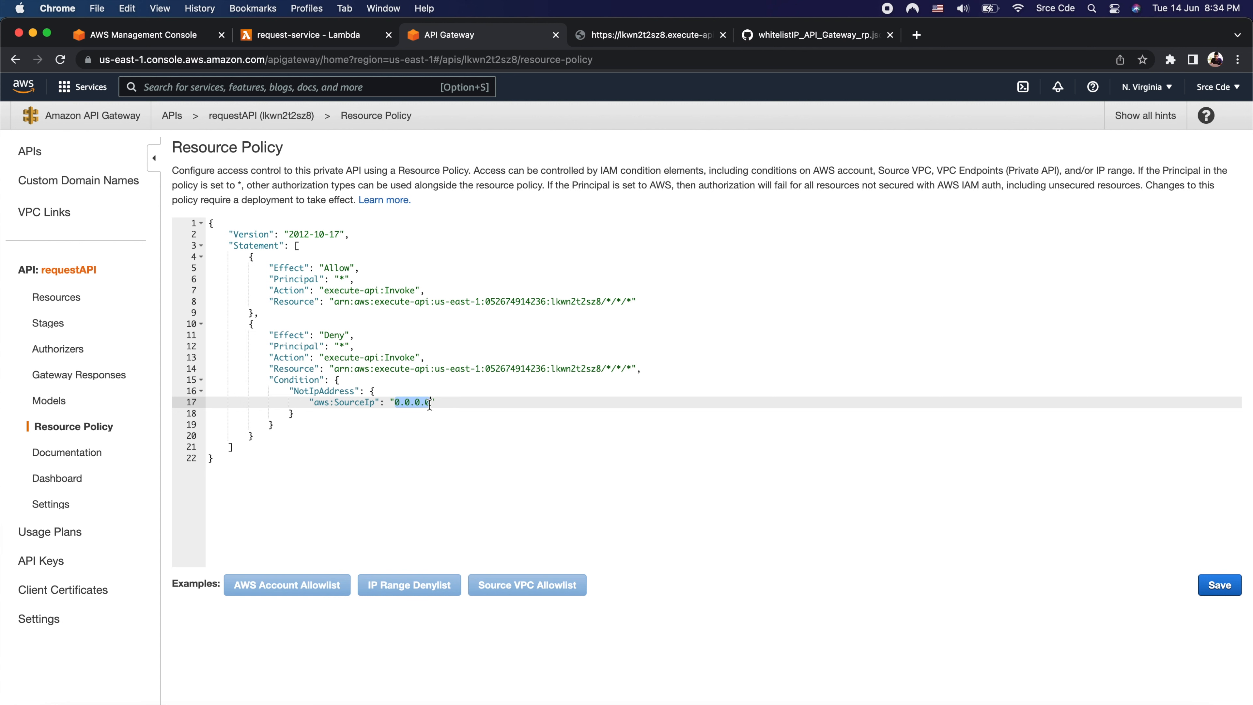
click(530, 469)
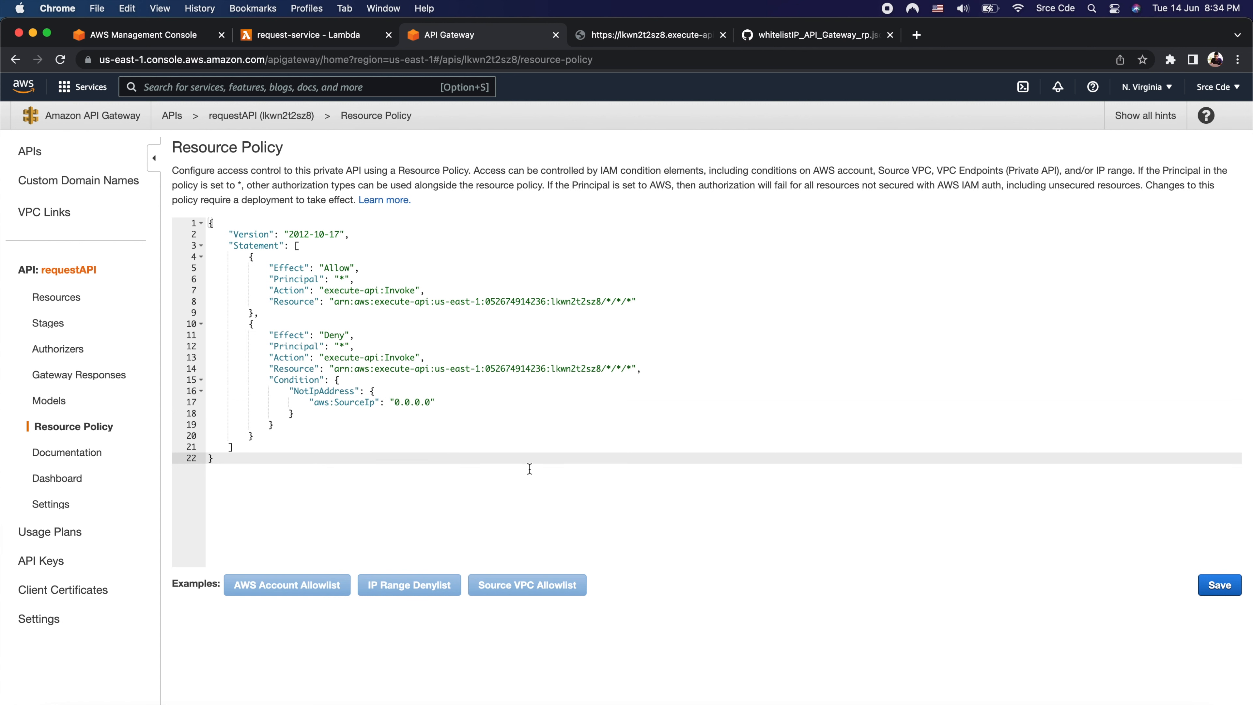
Redeploy requestAPI to the existing v1 stage
click(56, 297)
click(268, 148)
click(269, 281)
click(696, 214)
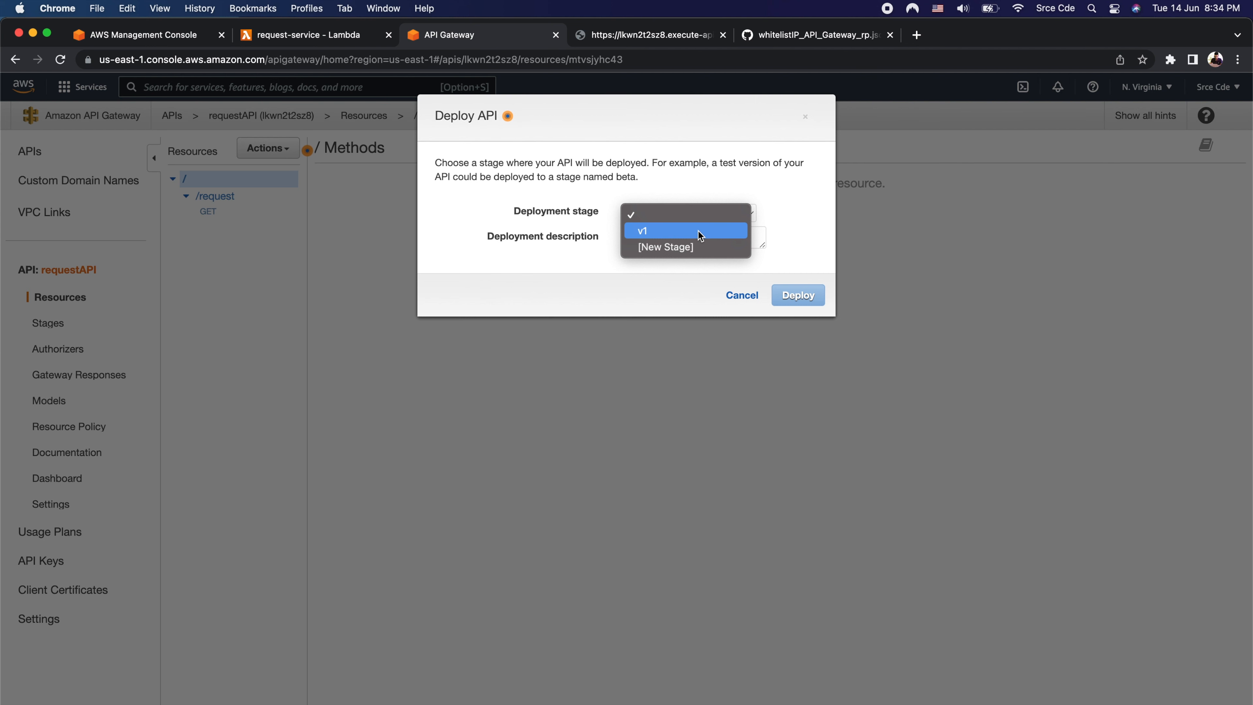
click(698, 230)
click(798, 302)
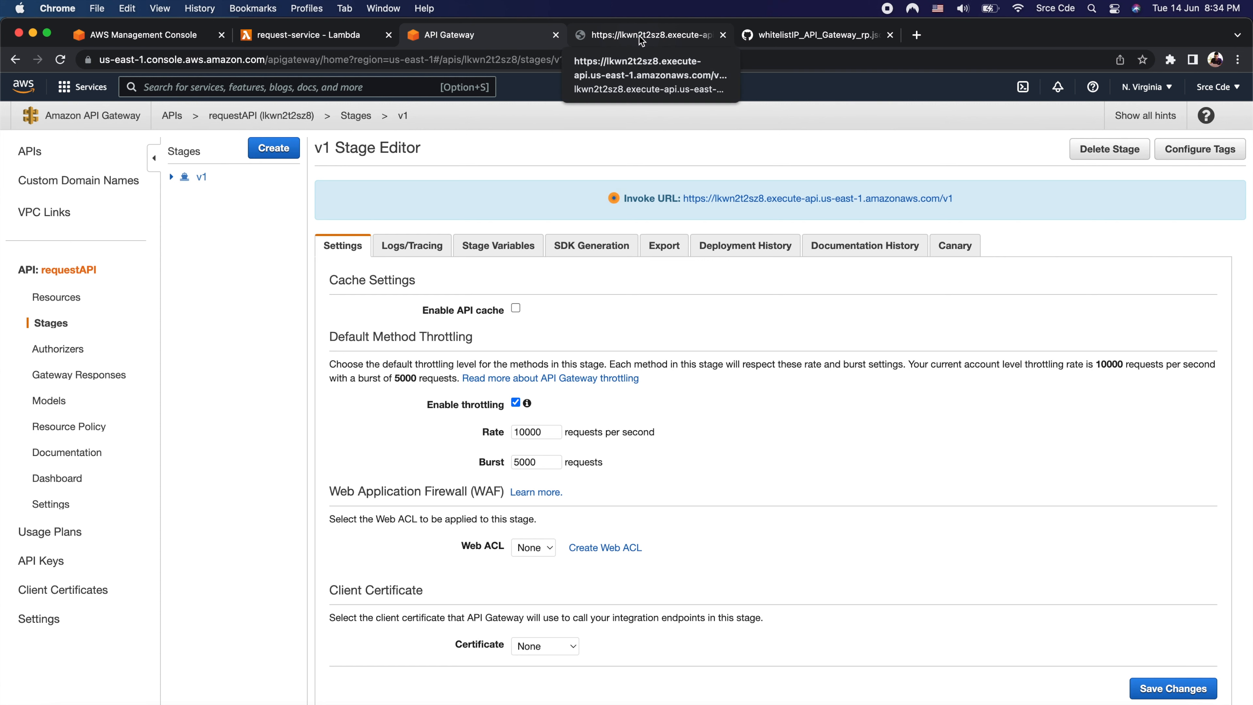
Reload the v1/request endpoint in its browser tab to test access under the resource policy
click(640, 36)
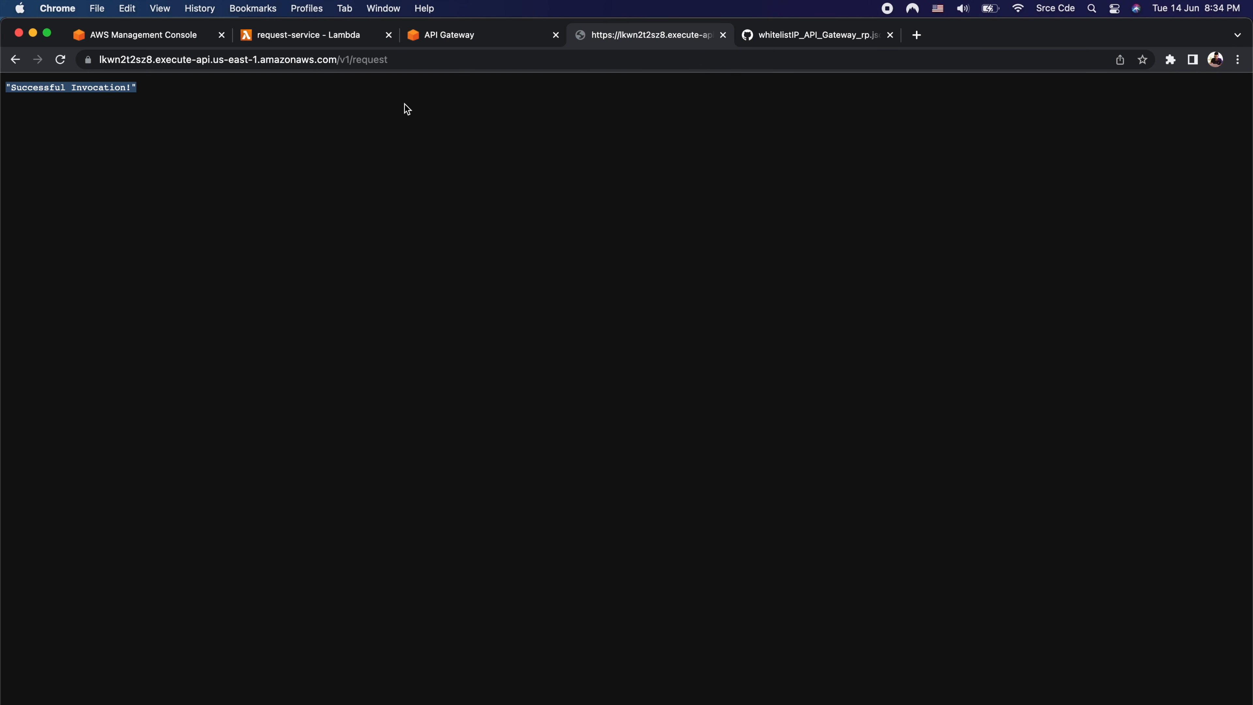
click(341, 131)
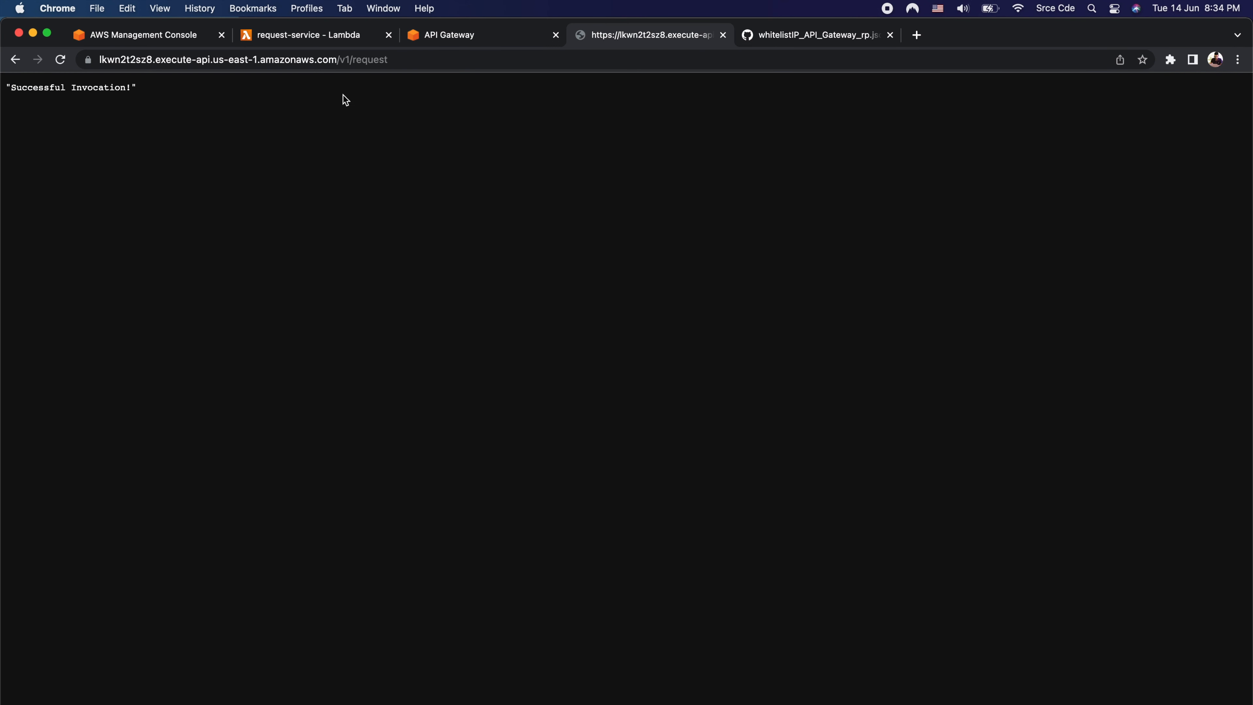
click(423, 61)
key(Return)
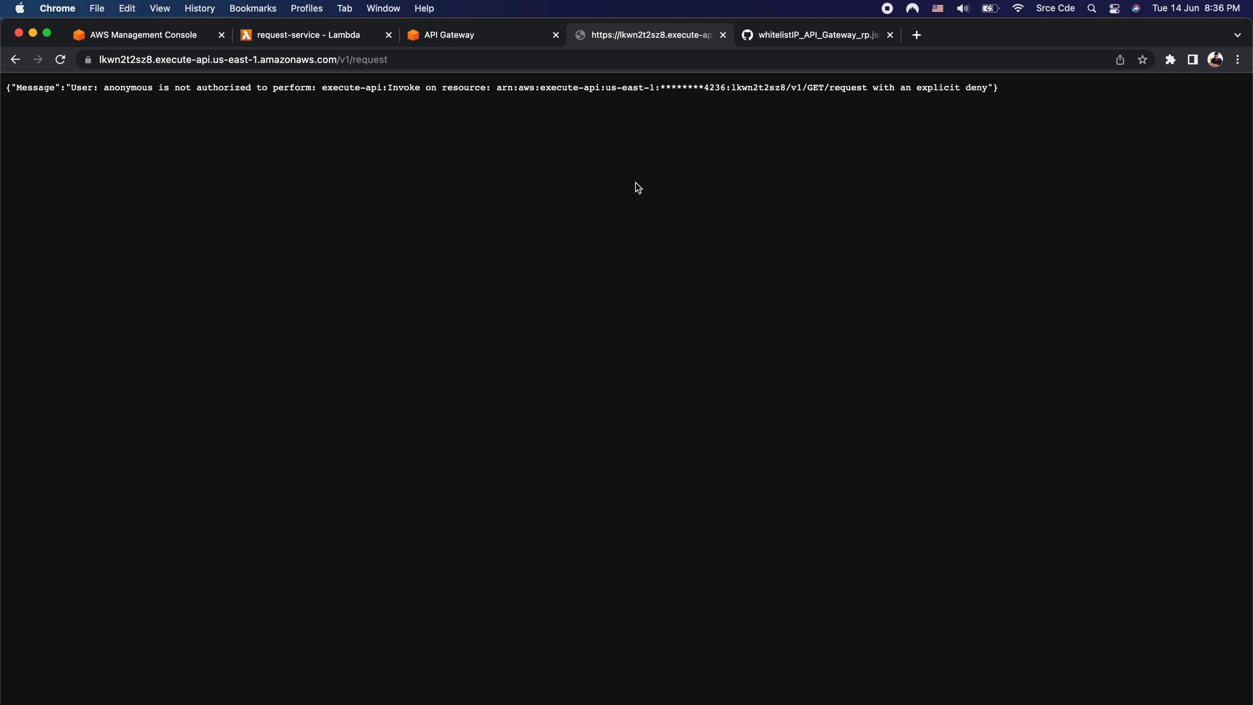
Compare the aws:SourceIp value in requestAPI's resource policy with the response shown by the endpoint
click(444, 40)
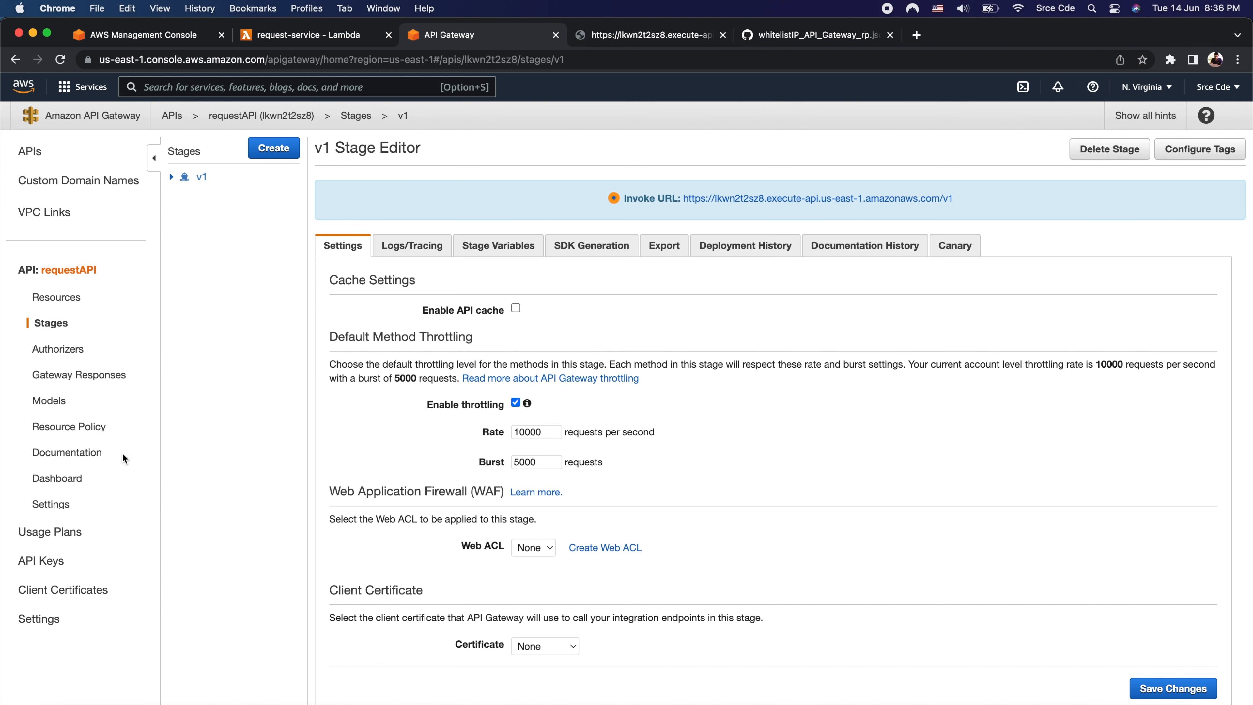
click(69, 427)
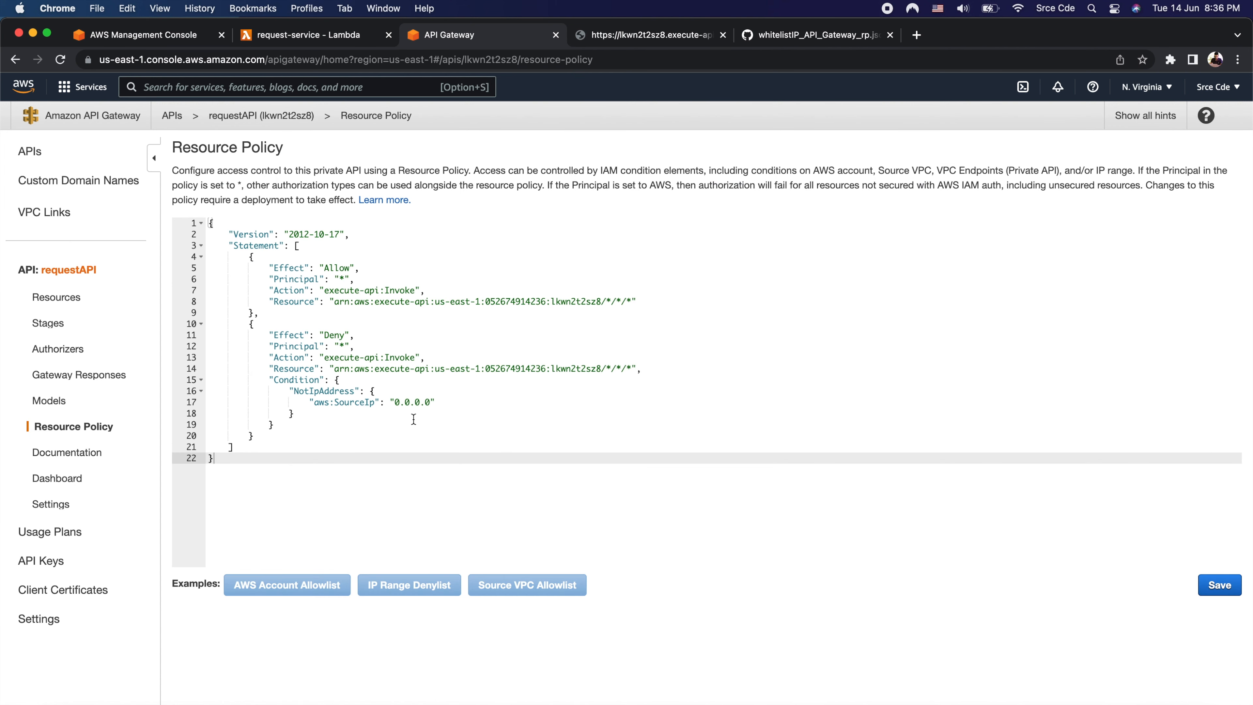
click(395, 403)
drag(394, 404, 429, 409)
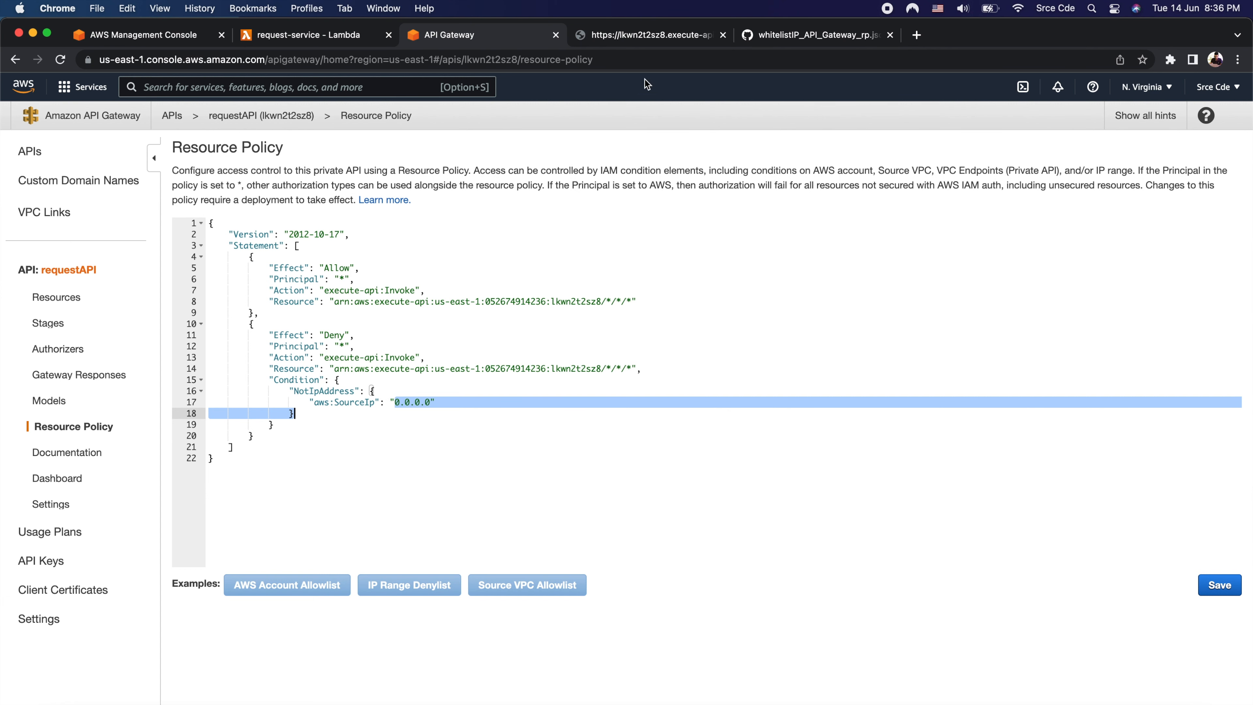
click(616, 43)
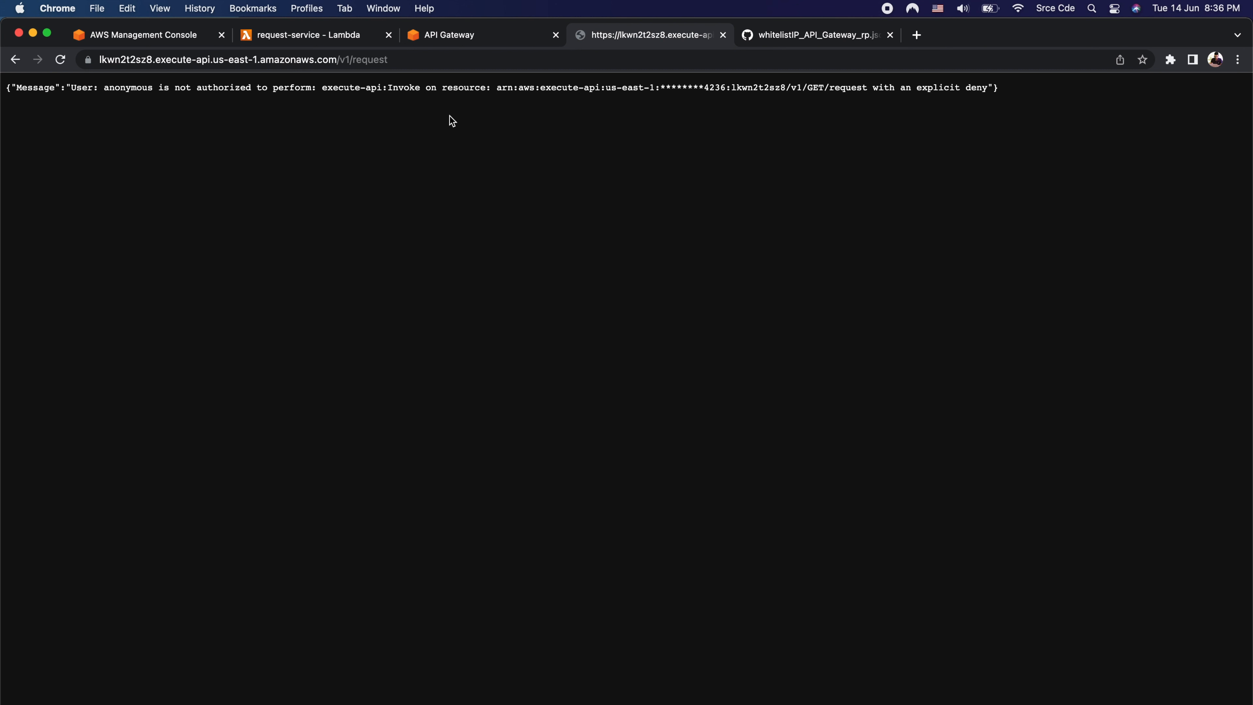
Open ipinfo.io in a new browser window to look up the current public IP address
click(917, 34)
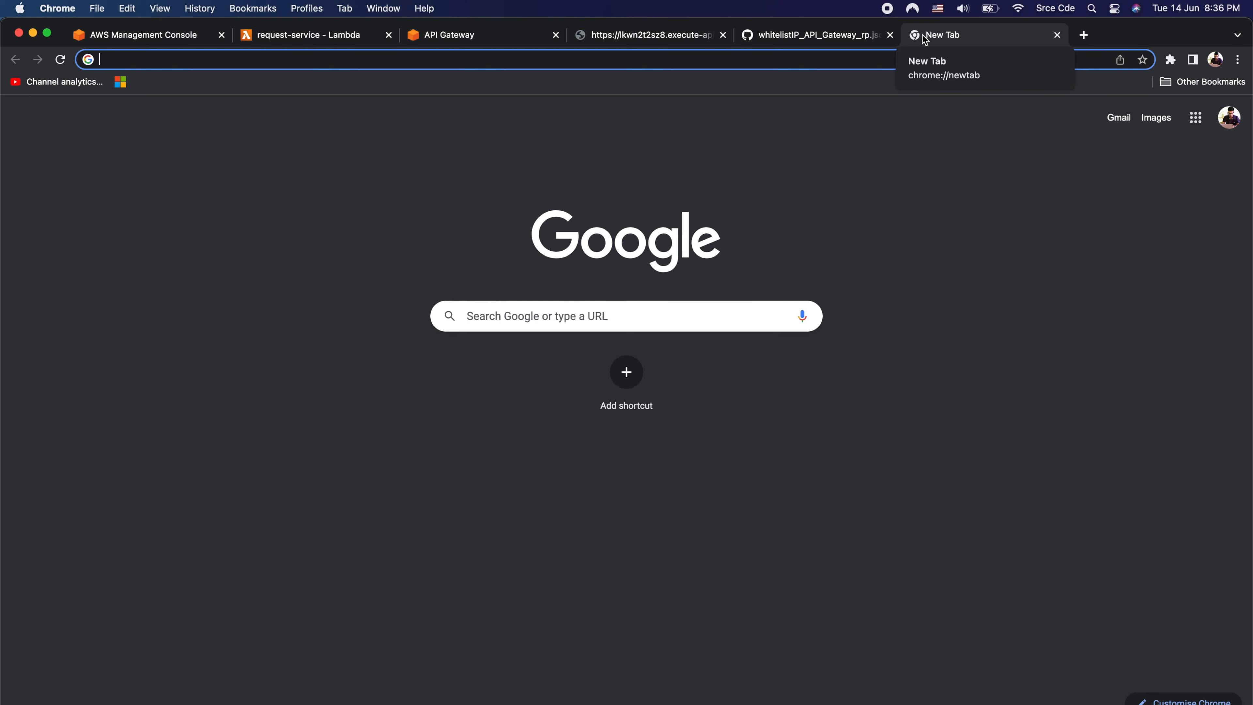
text(ipin)
key(shift+Return)
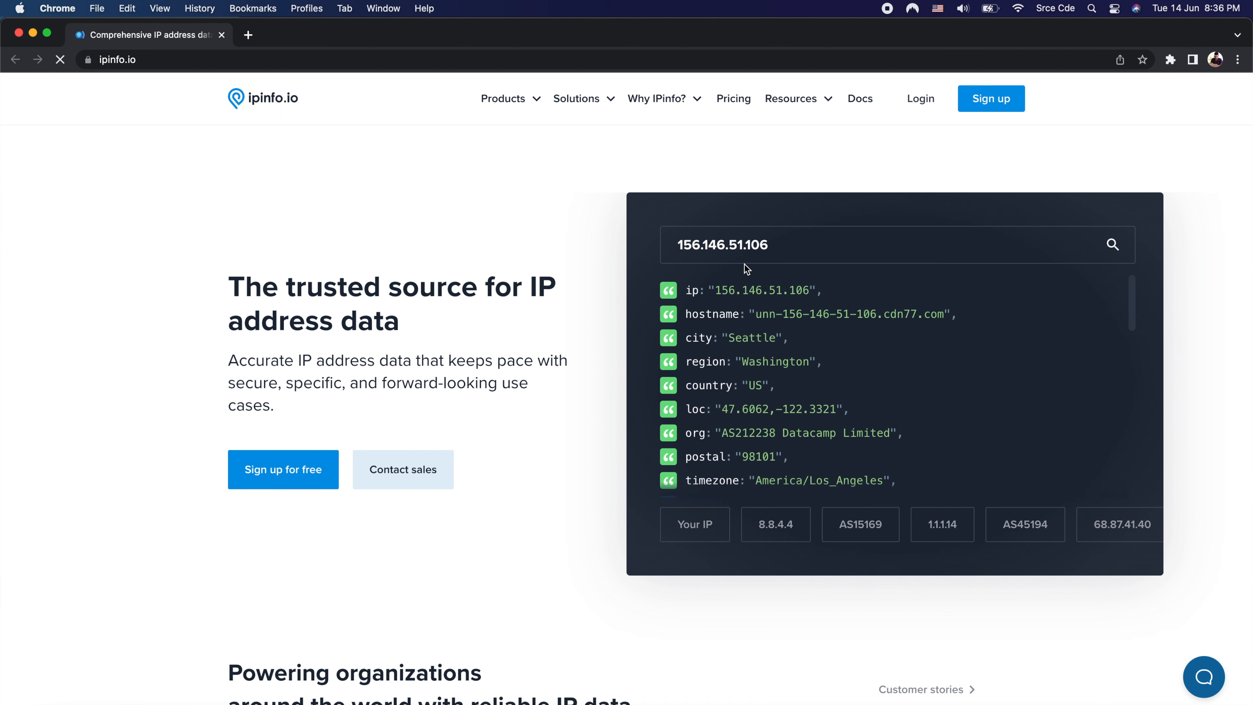
Copy the public IP address shown on ipinfo.io and close that browser window
click(745, 246)
key(super+a)
key(super+c)
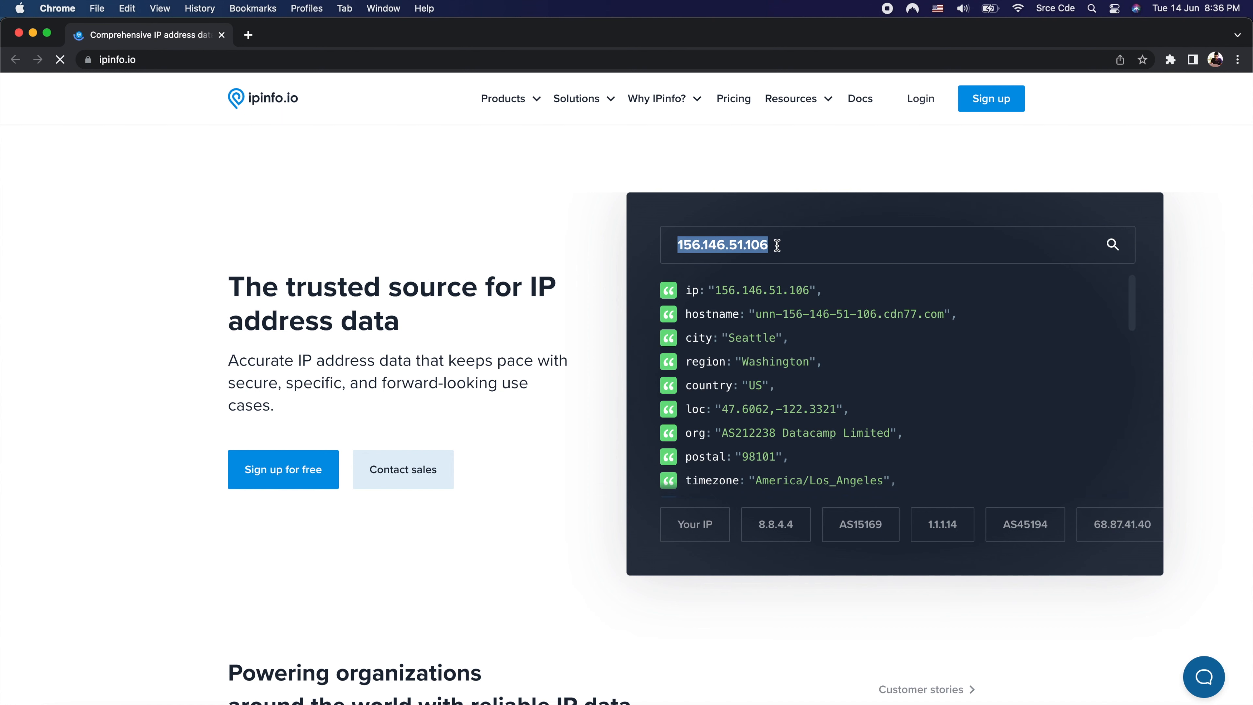
key(super+w)
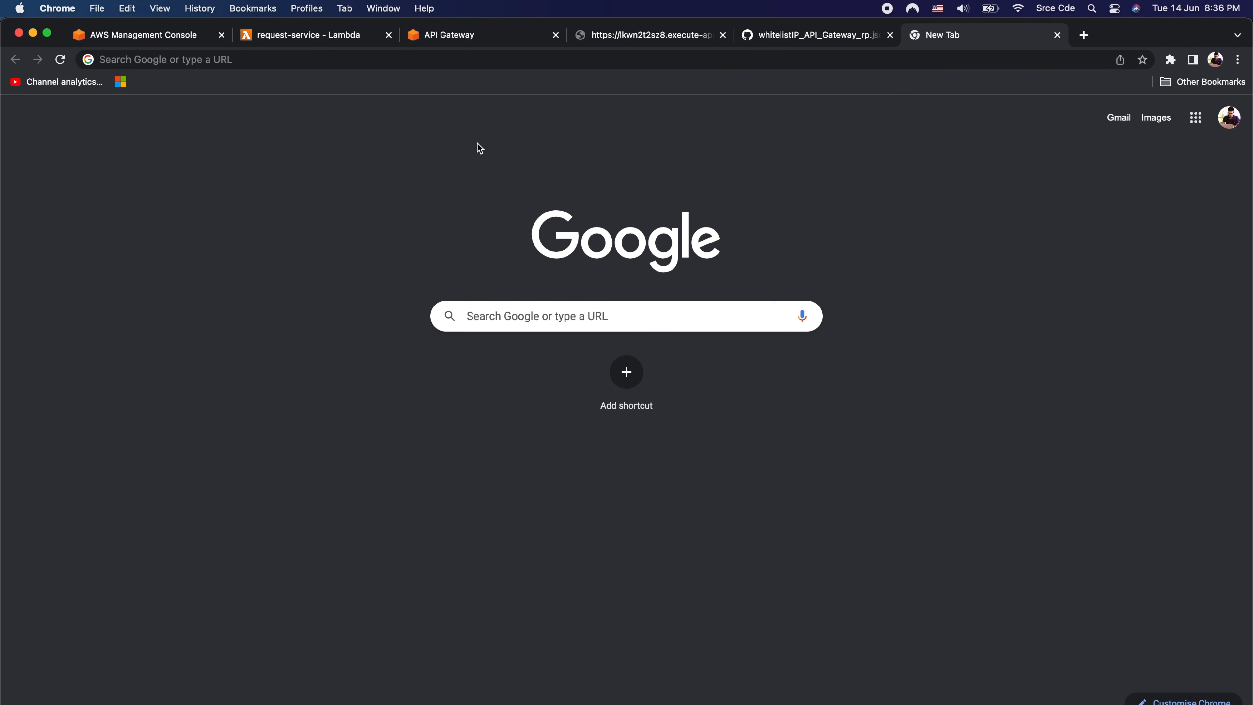
In requestAPI's resource policy, turn the aws:SourceIp value into a list containing "0.0.0.0" and the copied address "156.146.51.106"
click(471, 45)
click(391, 402)
text([)
click(440, 402)
text(])
key(Left)
text(, ")
key(super+v)
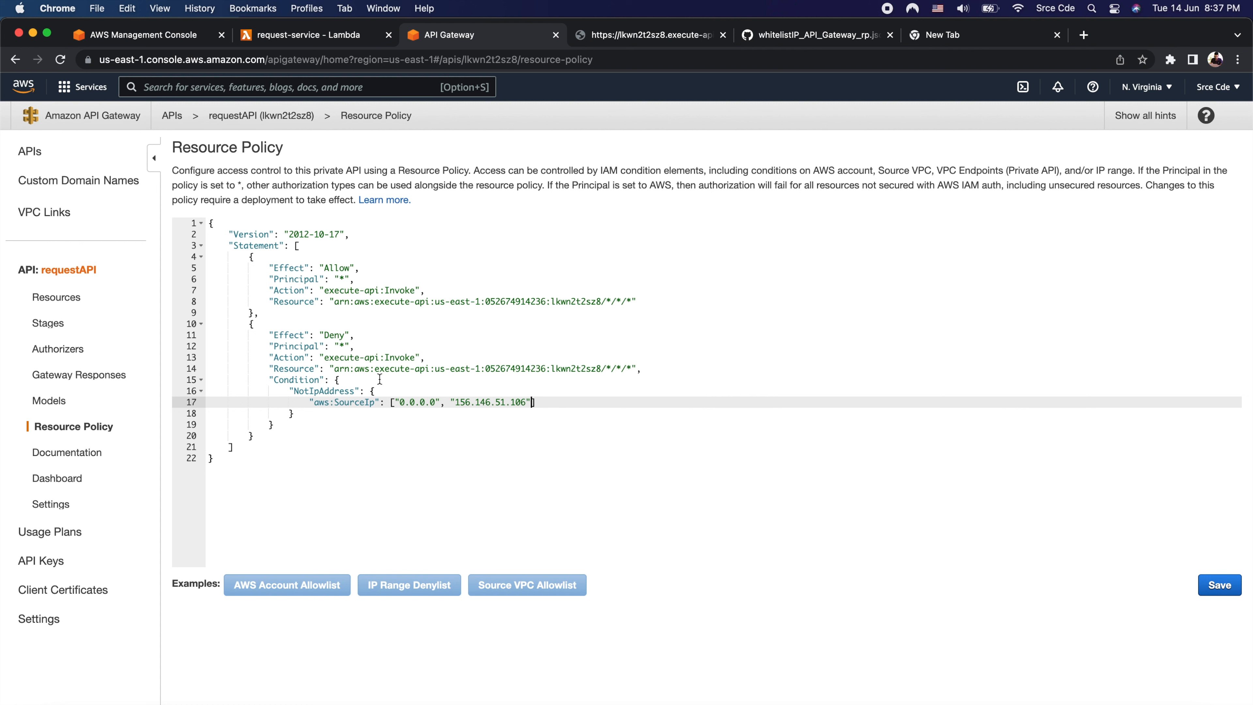
Review the Allow and Deny effects of the two policy statements and save the resource policy
double_click(331, 268)
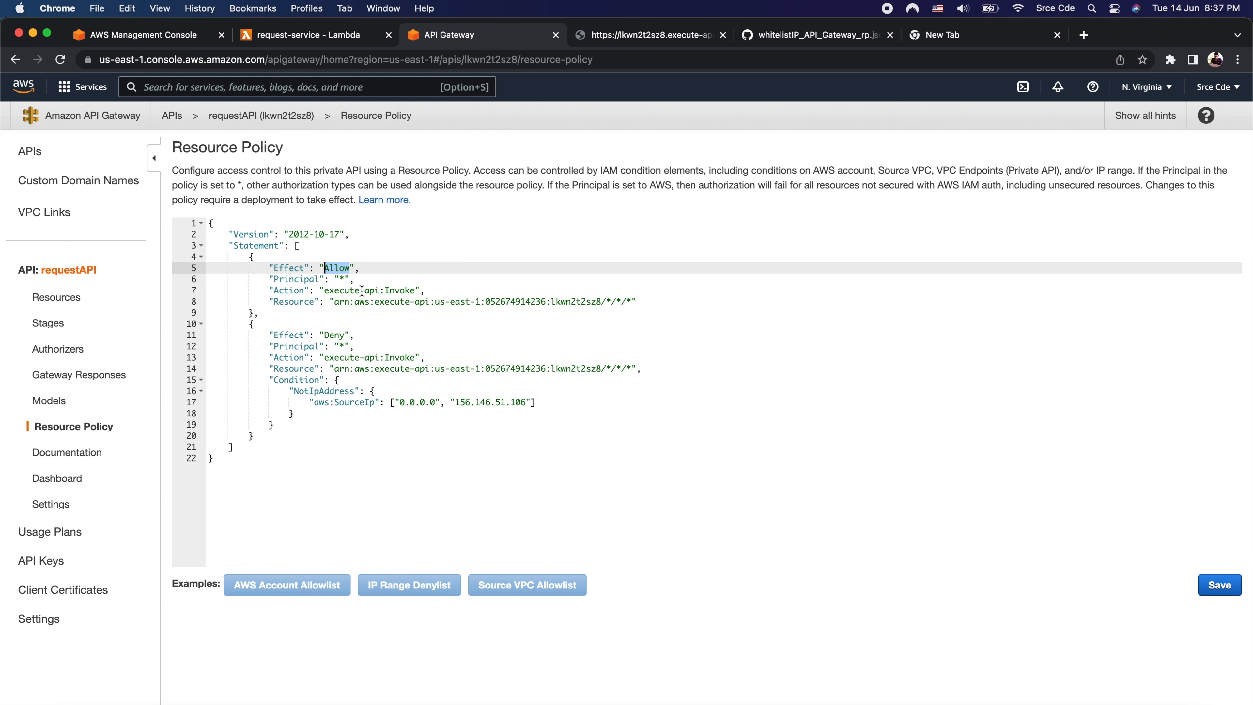
double_click(333, 336)
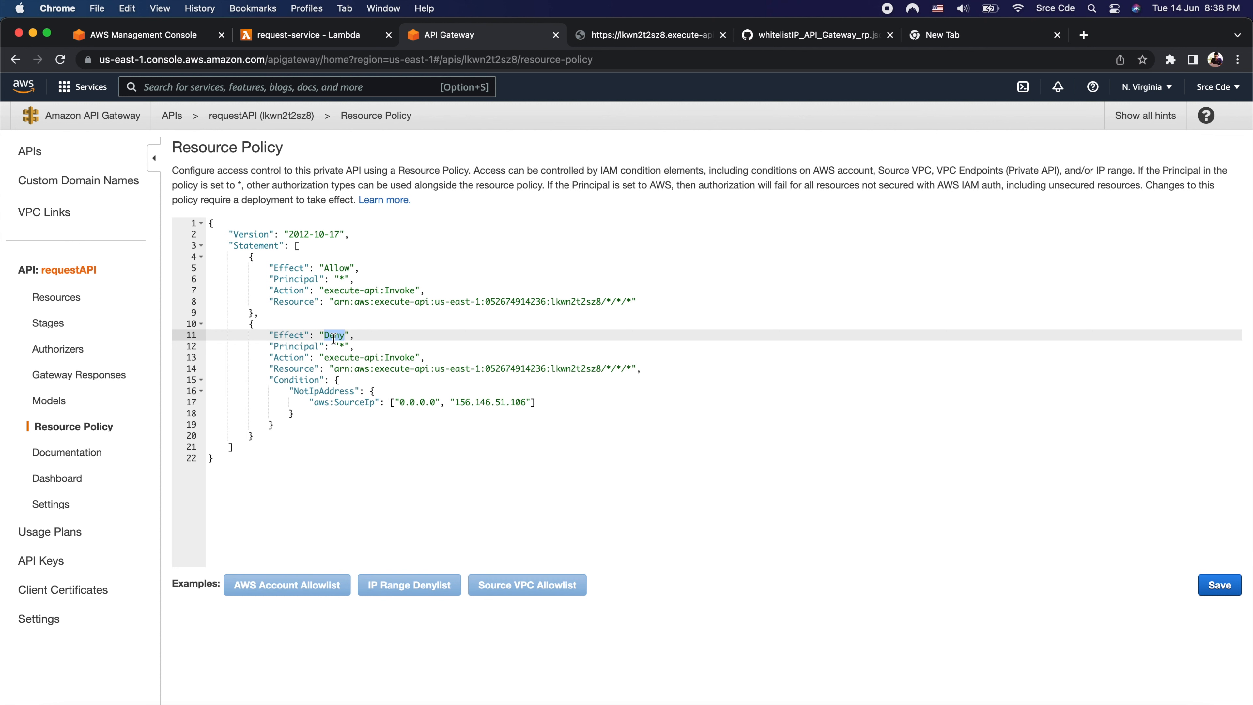
click(650, 469)
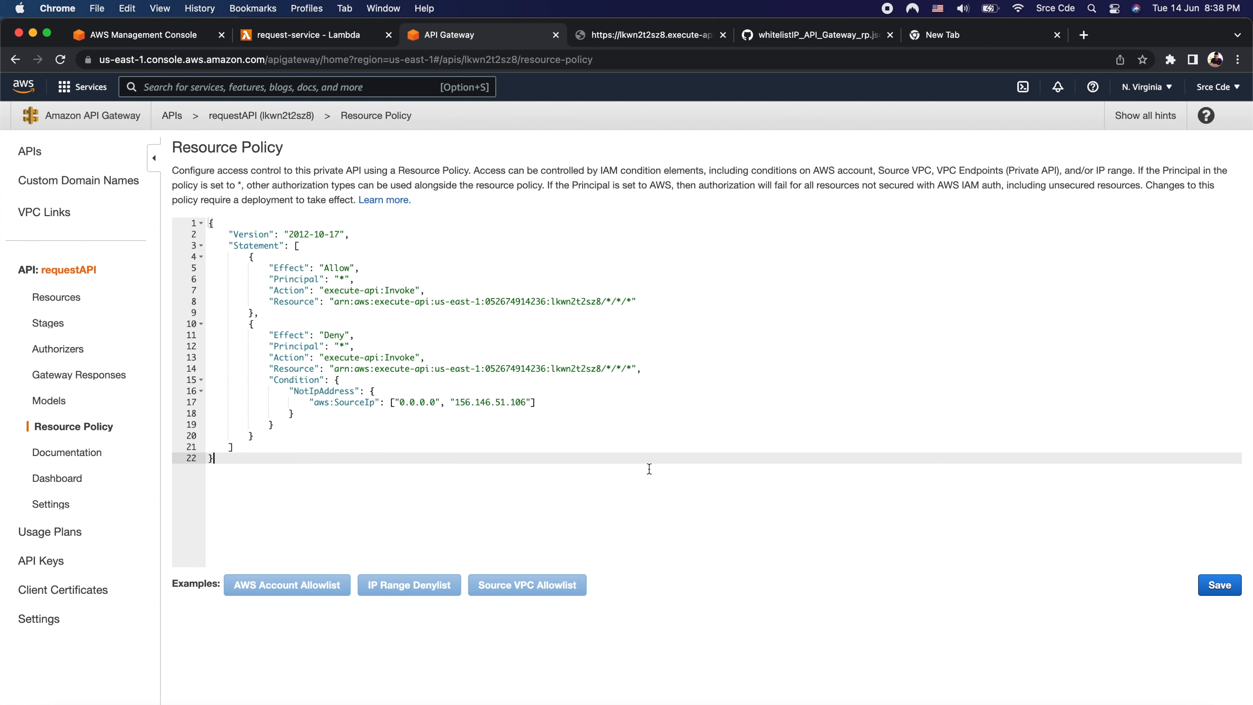
click(1219, 585)
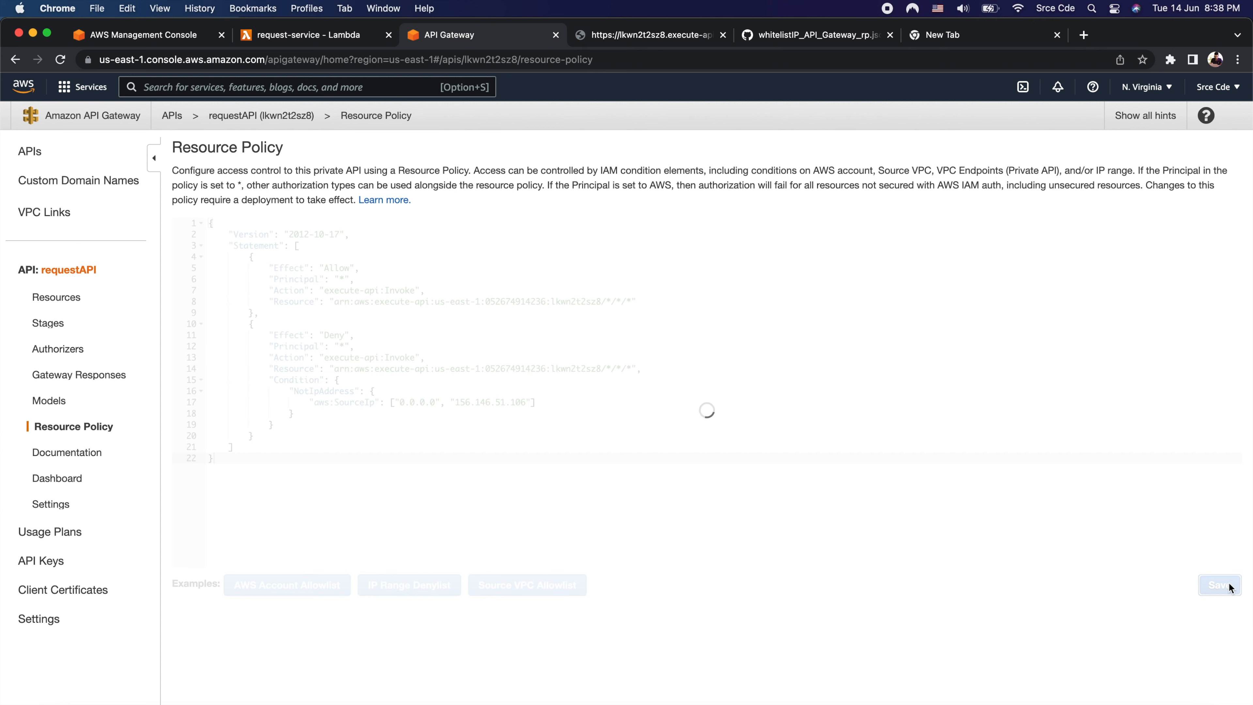
Deploy requestAPI from its resources to the existing v1 stage so the expanded IP whitelist takes effect
click(56, 297)
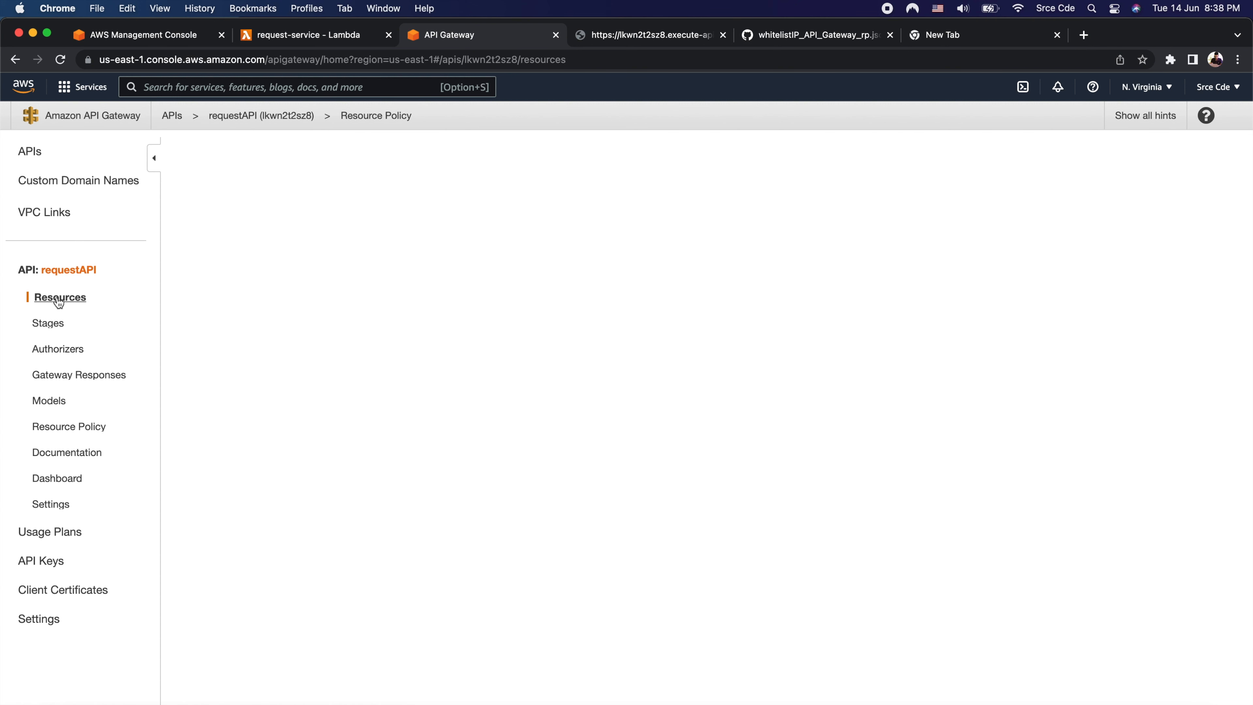
click(266, 148)
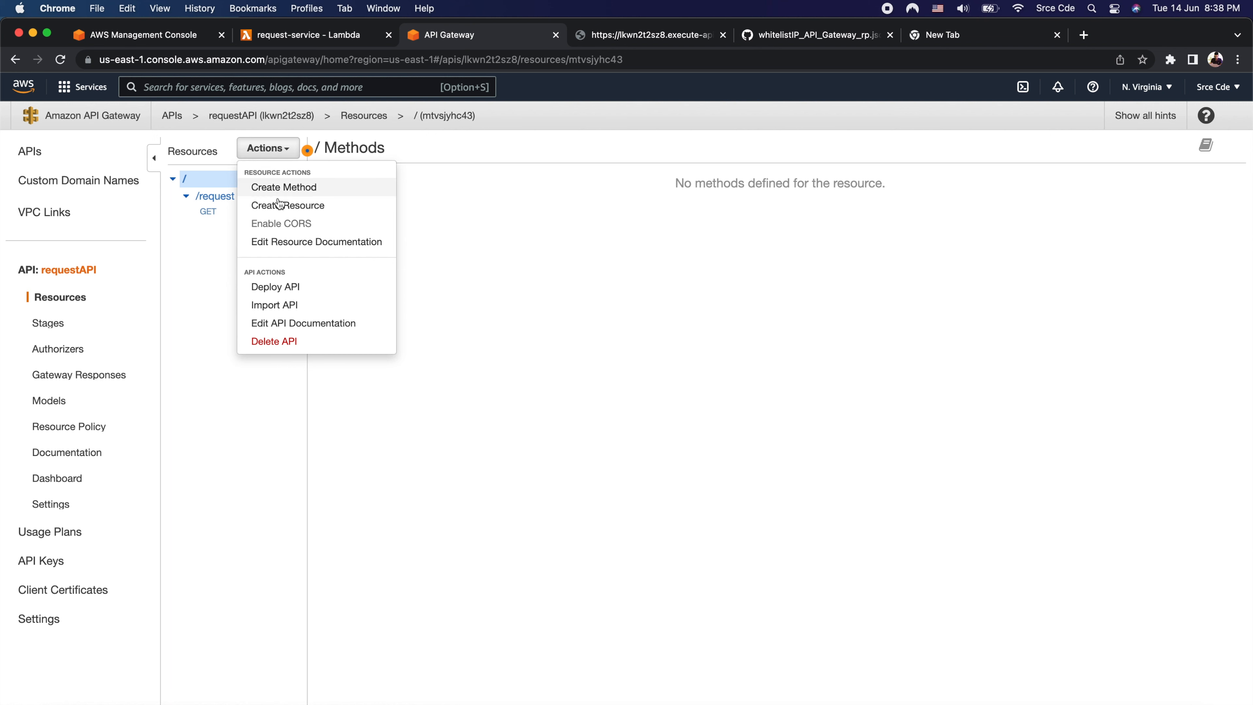
click(290, 287)
click(703, 216)
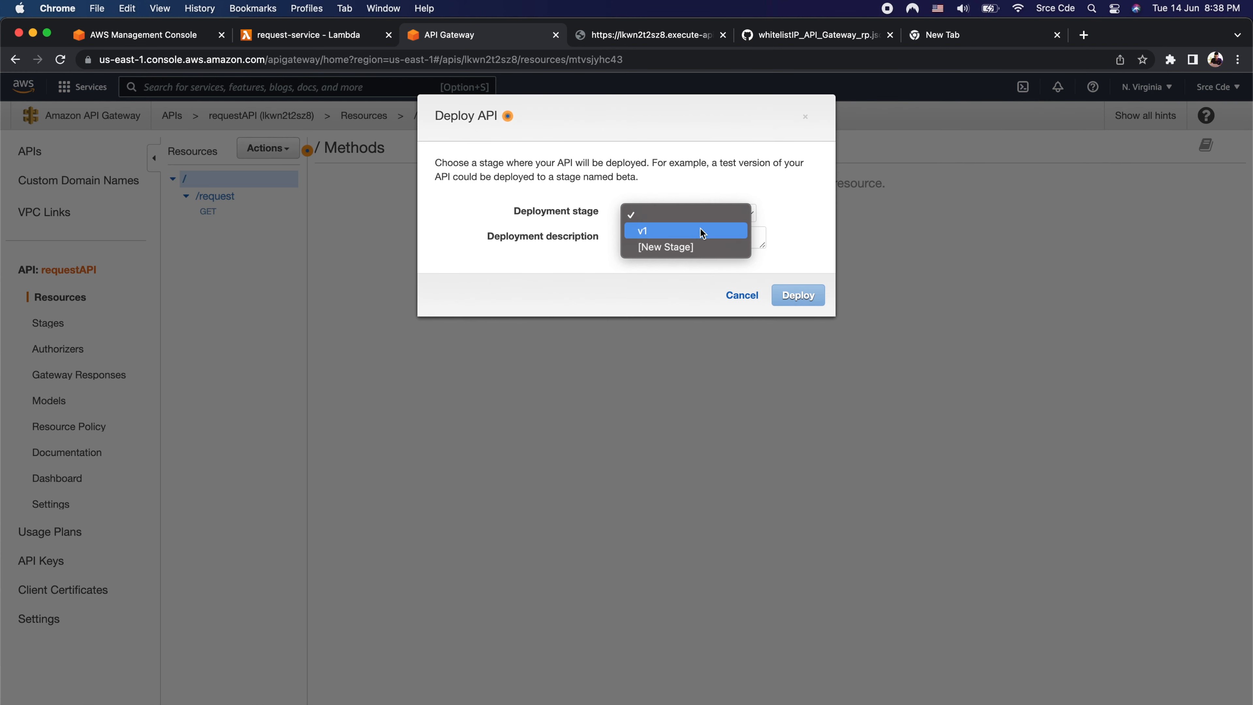
click(698, 233)
click(803, 296)
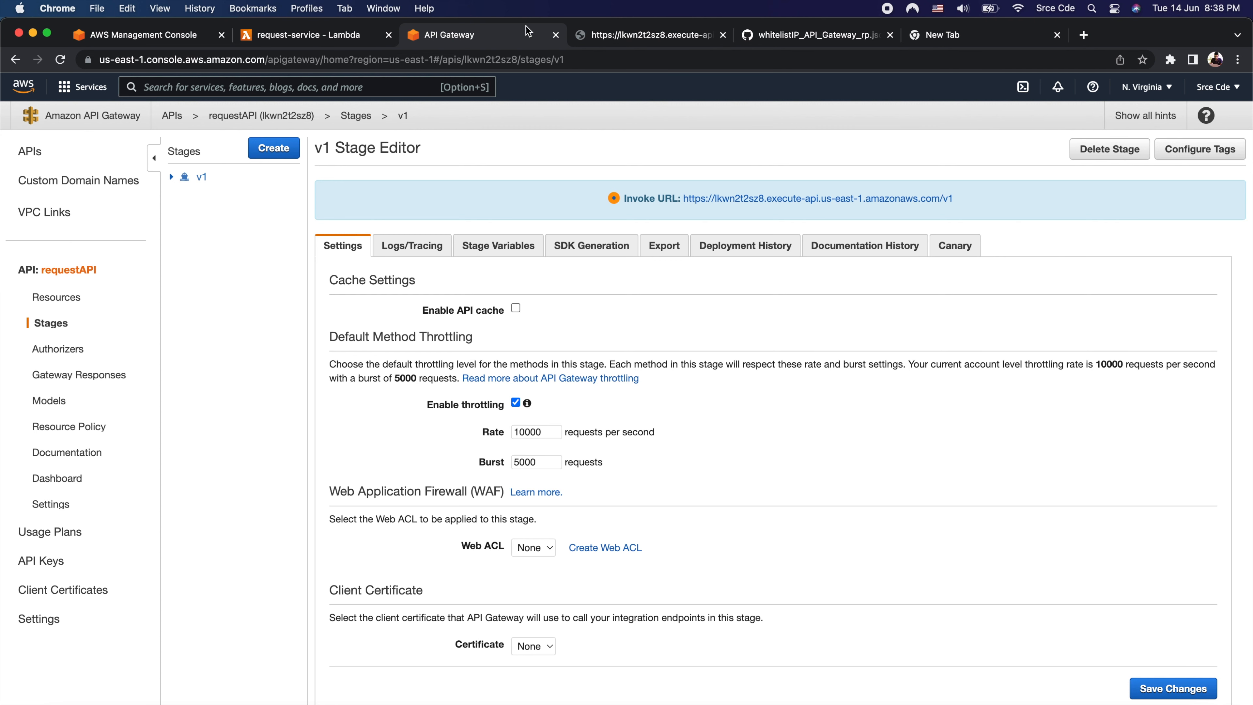
Request the v1/request endpoint again in its browser tab to test access from the whitelisted IP address
click(619, 37)
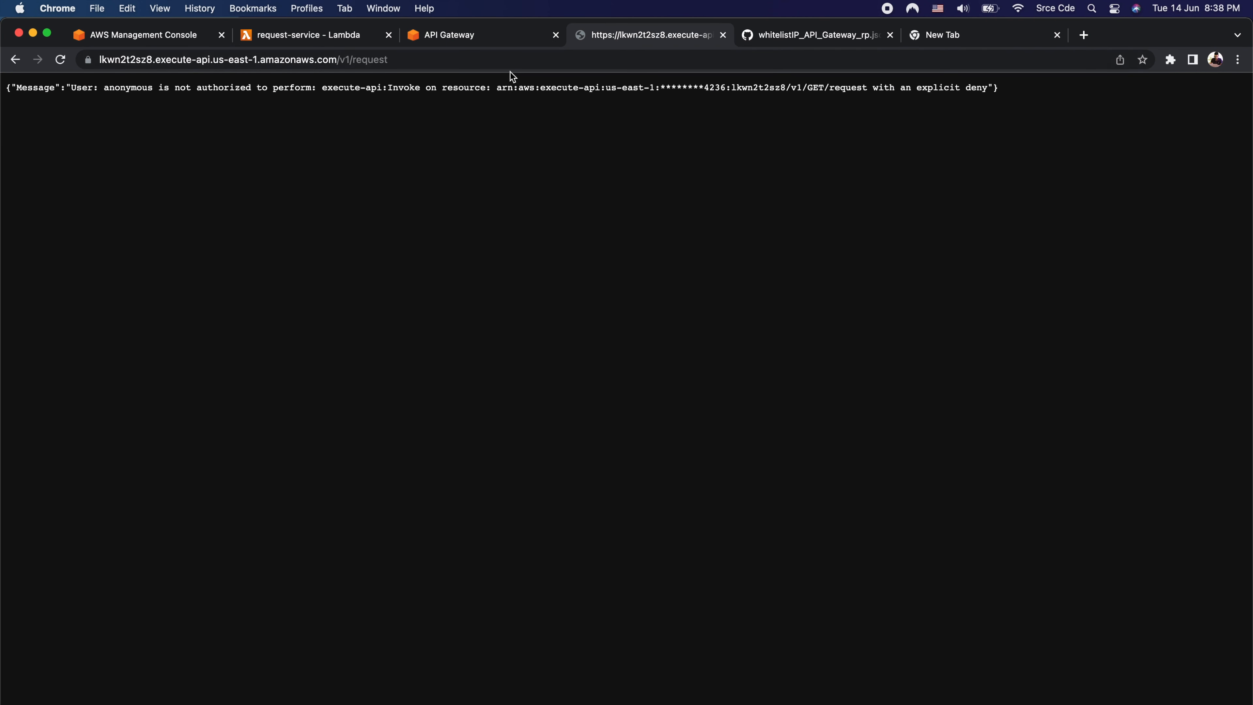
click(508, 61)
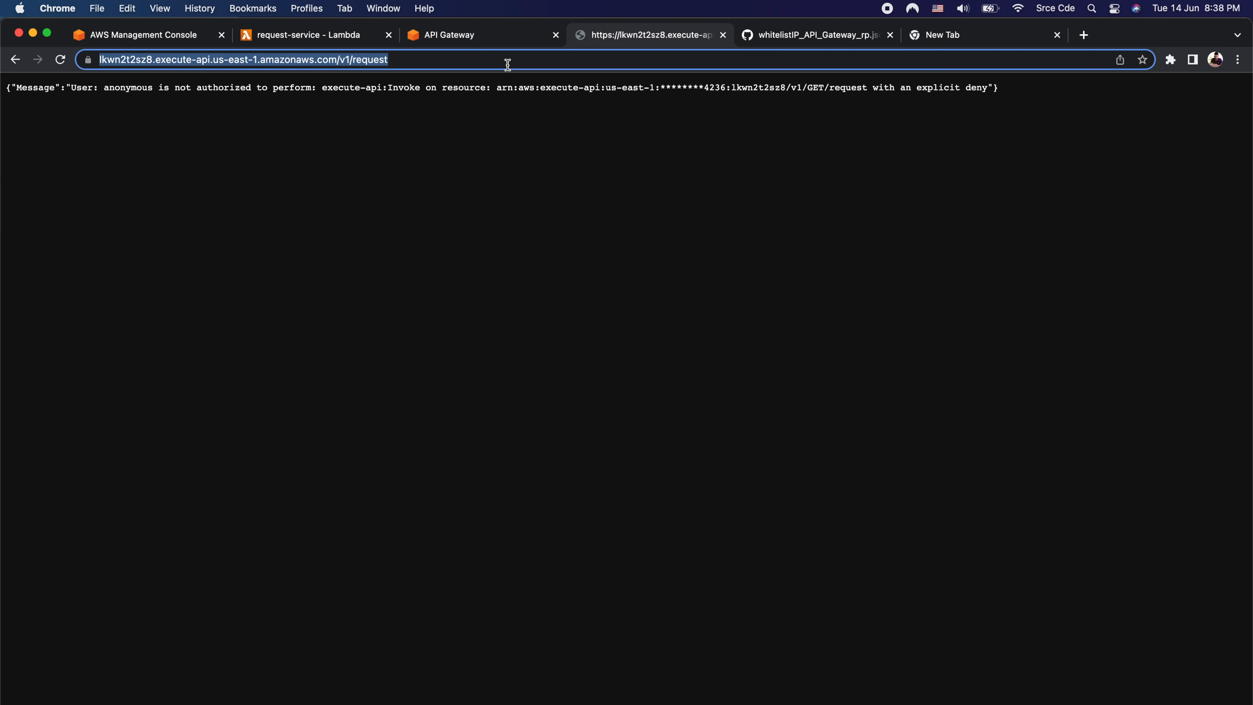
key(Return)
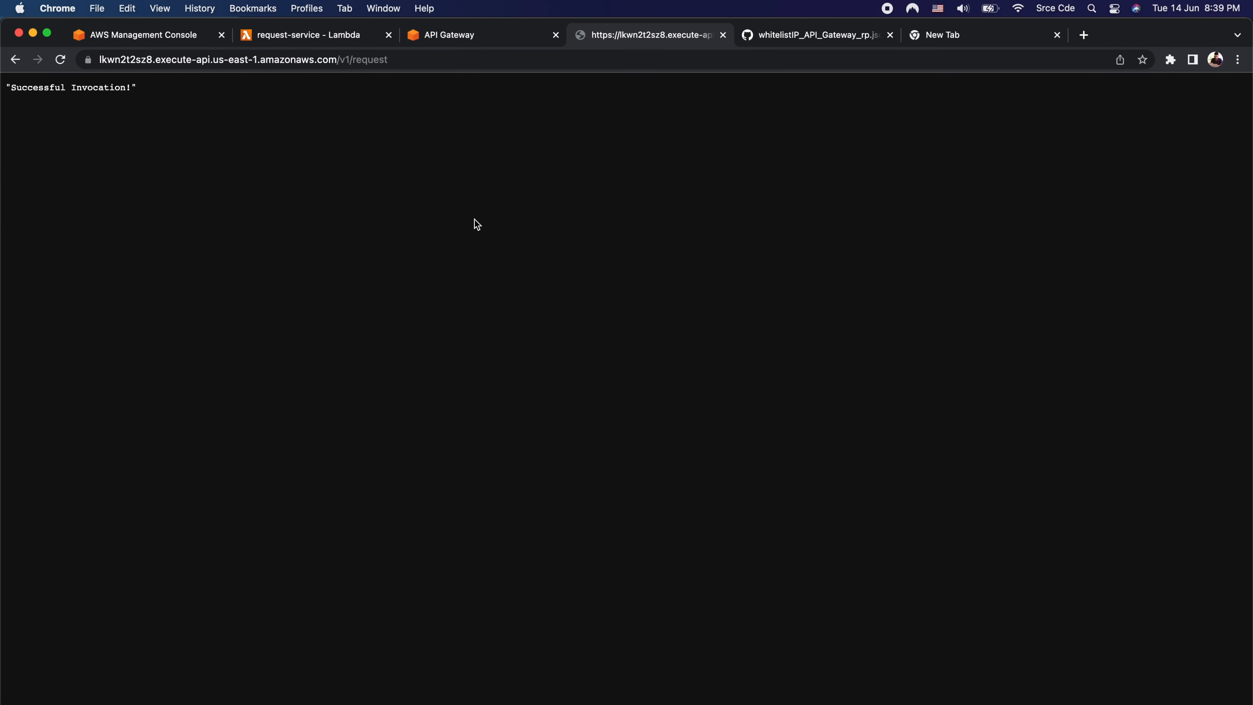